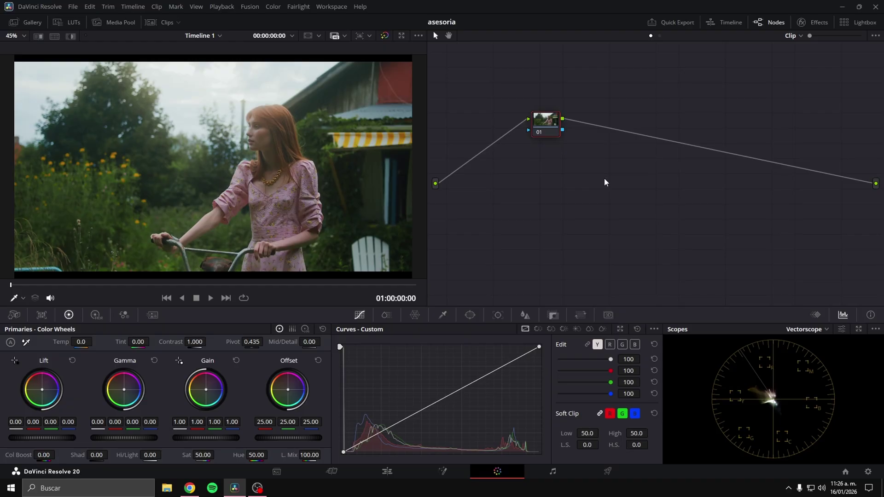
- In Color Management, set the timeline to DaVinci WG/Intermediate and the output to Rec.709 Gamma 2.4
left_click(868, 471)
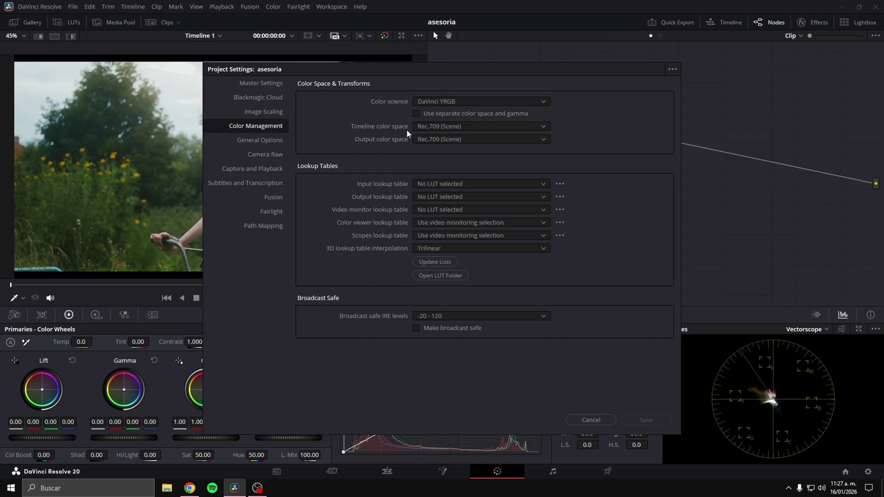
left_click(436, 128)
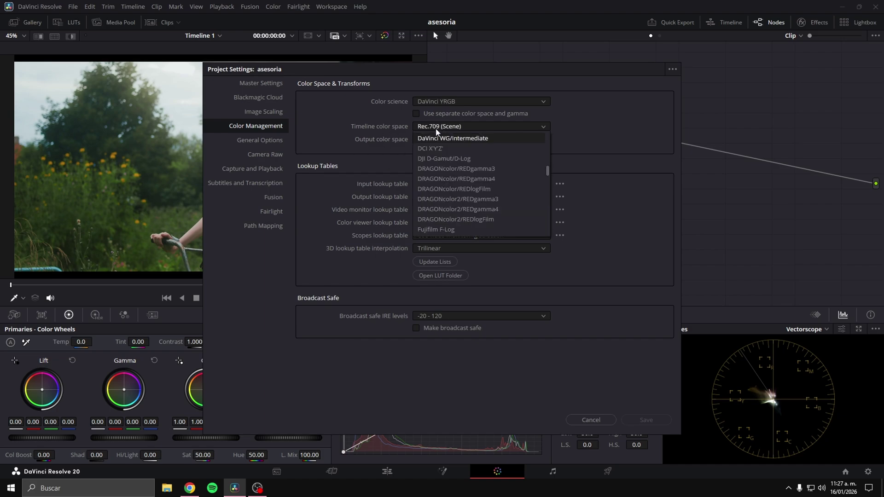
left_click(453, 137)
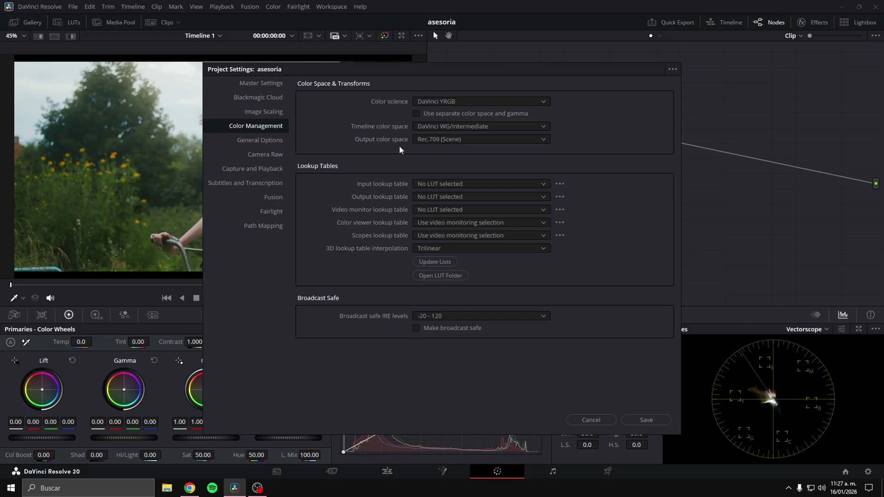
left_click(450, 141)
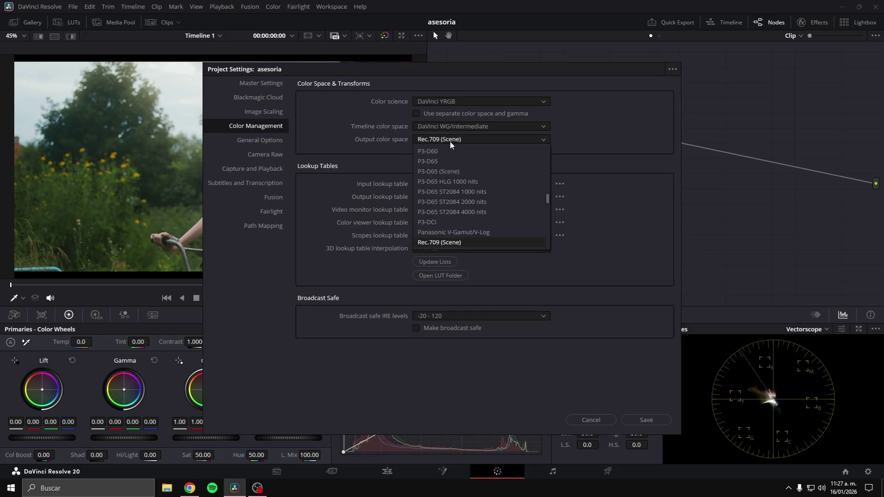
scroll(456, 217, "down", 2)
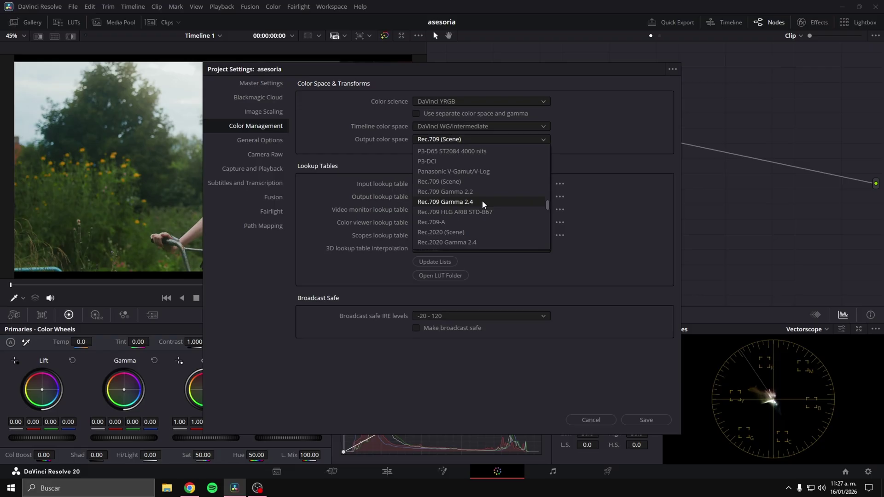
left_click(463, 222)
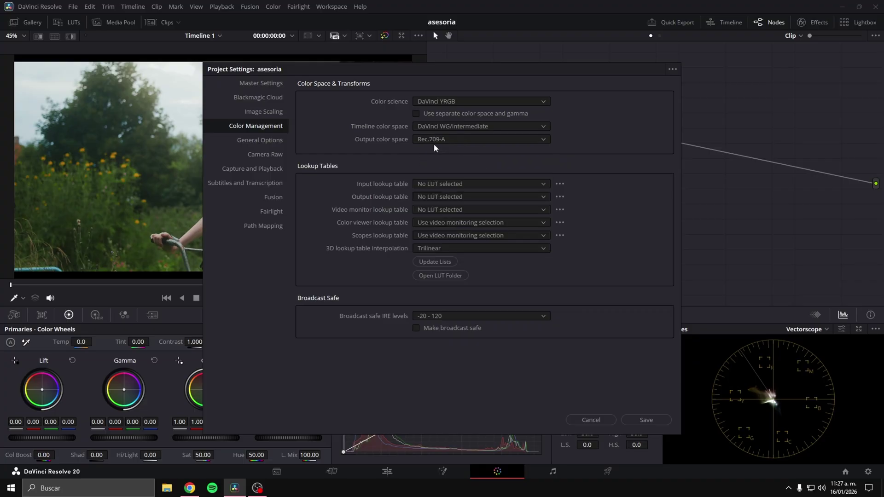
left_click(432, 139)
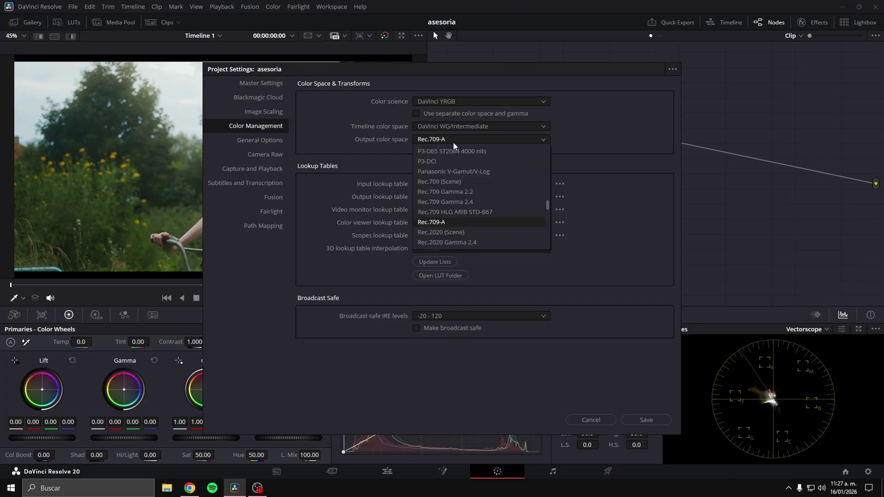
left_click(465, 203)
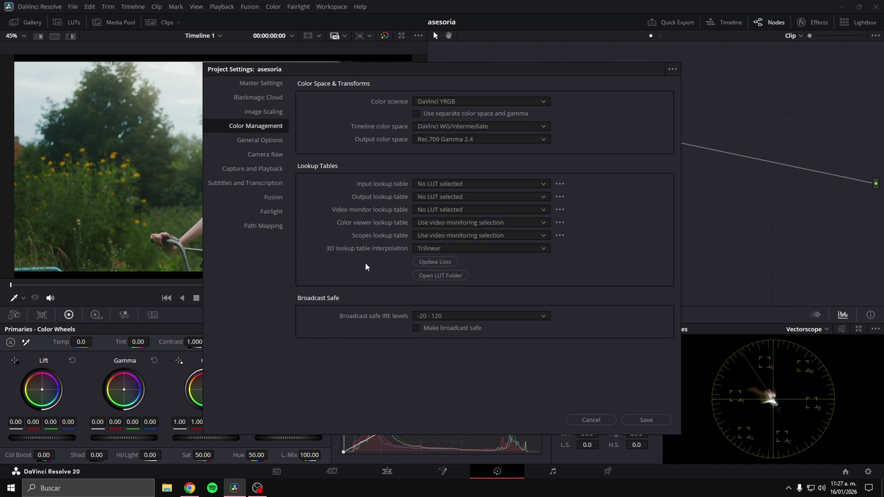
- Switch 3D LUT interpolation to Tetrahedral and save the project settings
left_click(457, 251)
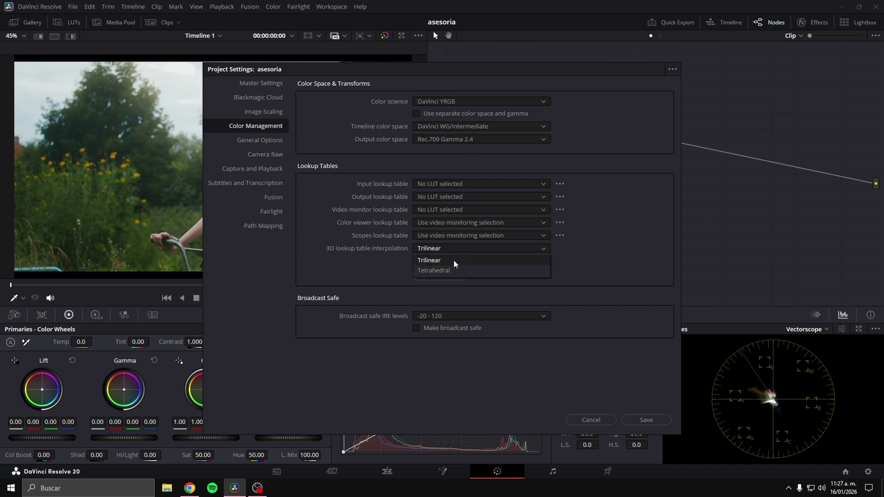
left_click(457, 271)
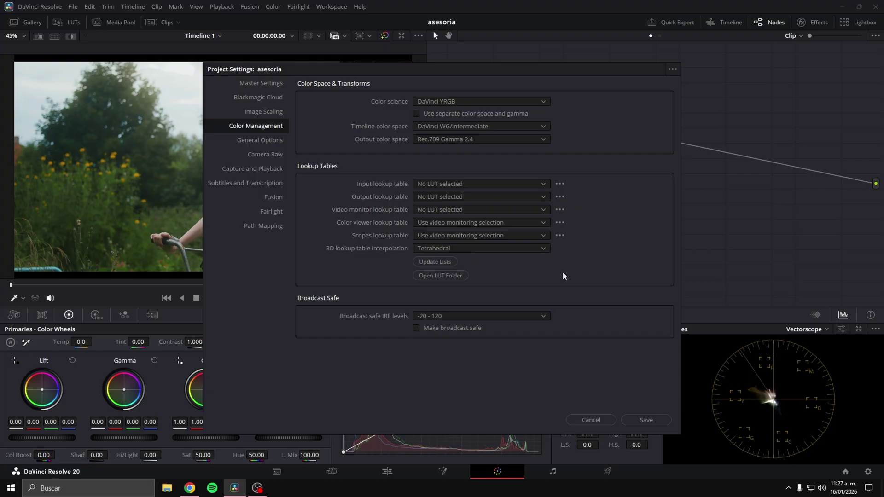
left_click(641, 421)
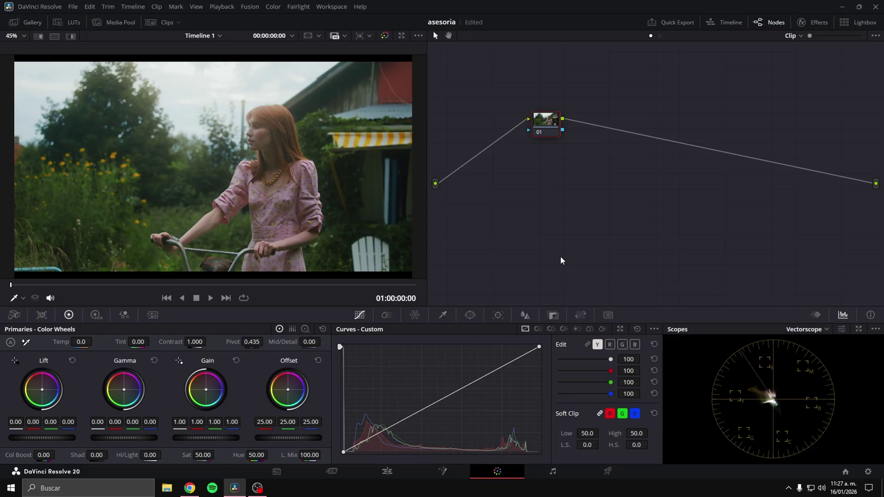
- Apply Color Space Transform to node 01 with input Rec.709 and Gamma 2.4
left_click(809, 23)
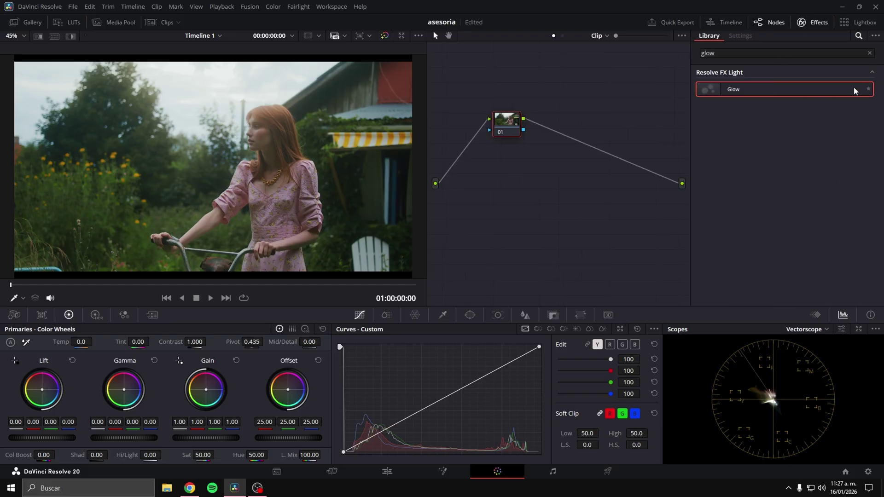
left_click(869, 53)
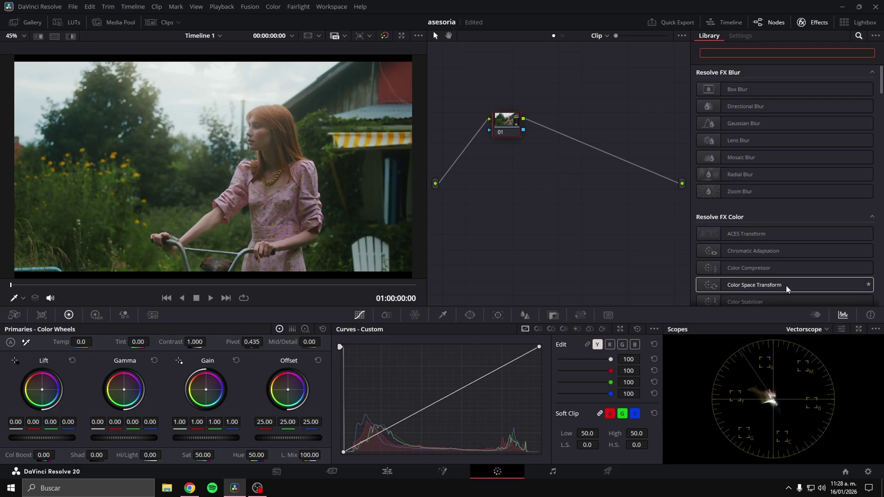
left_click_drag(786, 284, 508, 131)
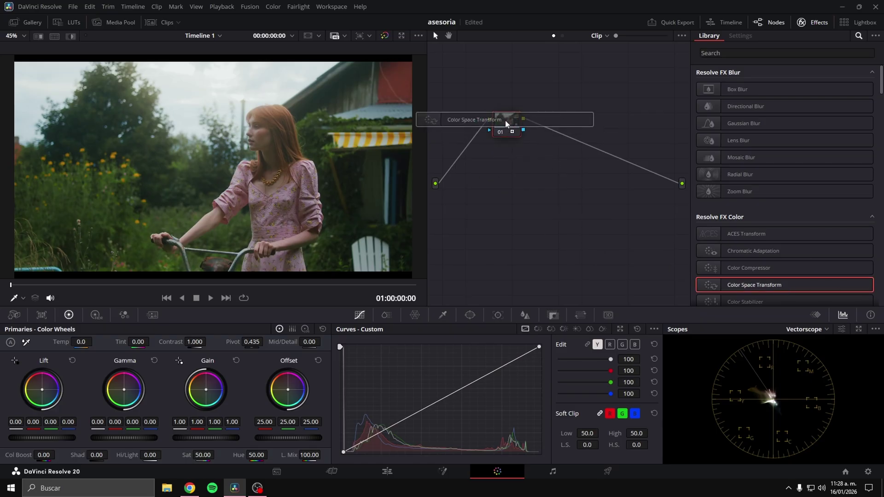
scroll(728, 172, "up", 2)
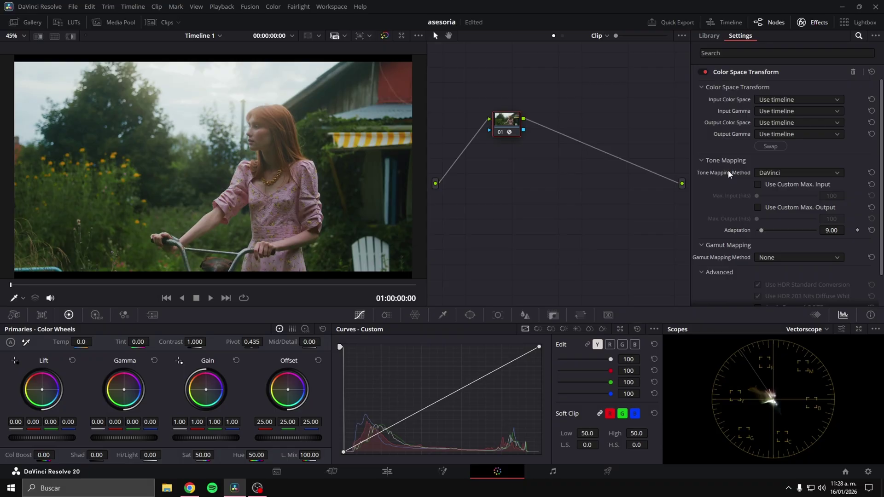
left_click(773, 103)
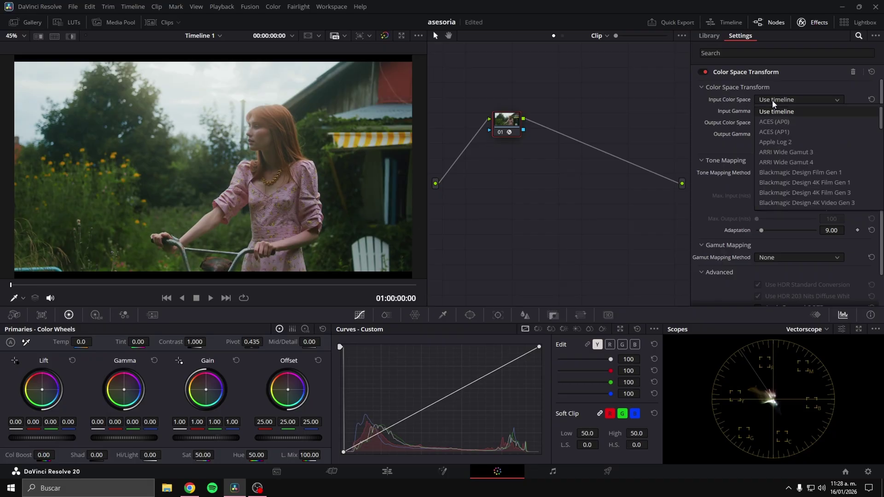
key("Return")
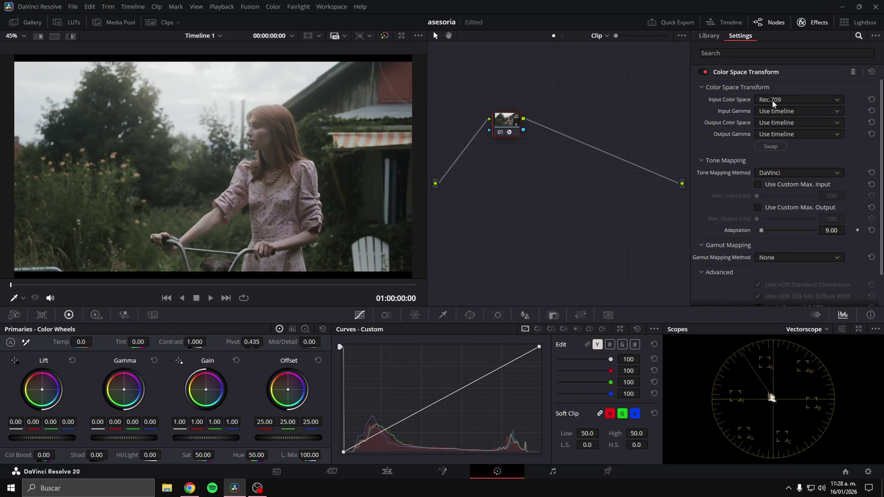
left_click(768, 113)
scroll(767, 119, "down", 8)
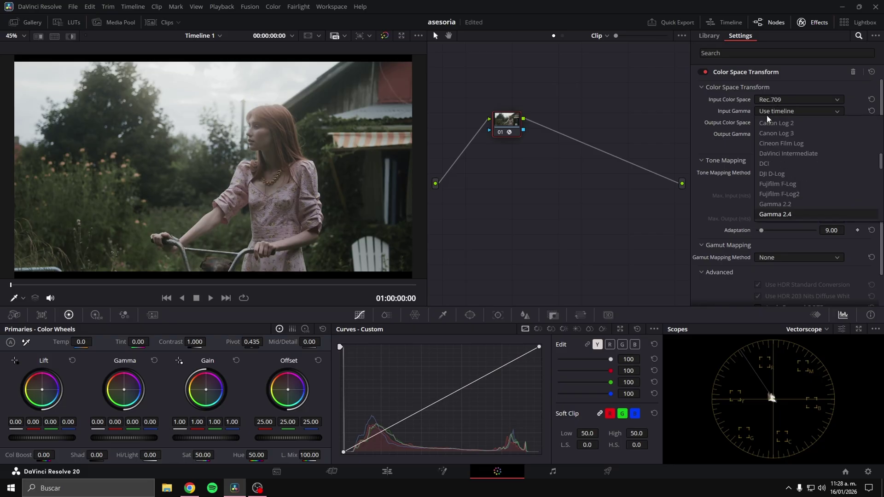
left_click(767, 118)
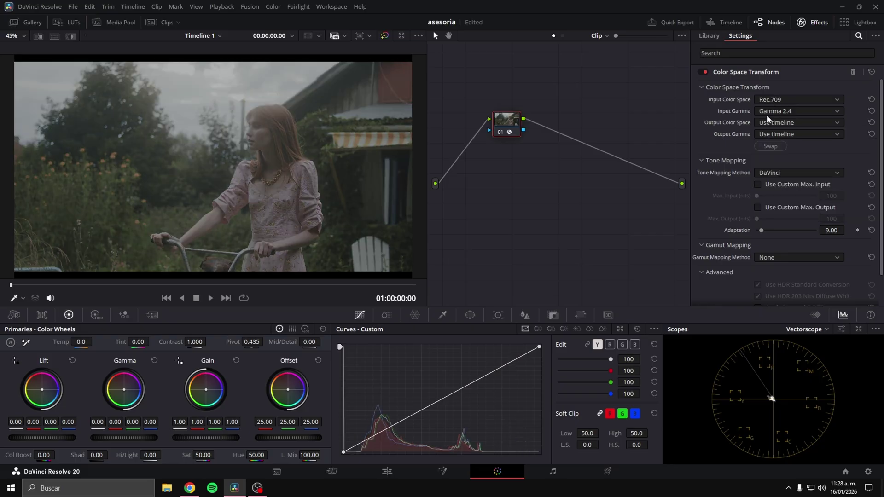
- Set the CST output to DaVinci Wide Gamut/DaVinci Intermediate with Saturation Compression gamut mapping
left_click(771, 125)
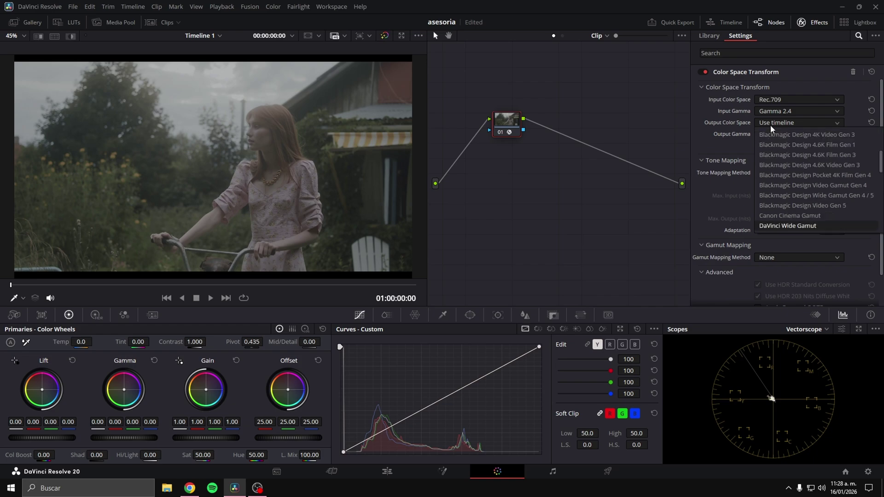
key("Return")
left_click(761, 136)
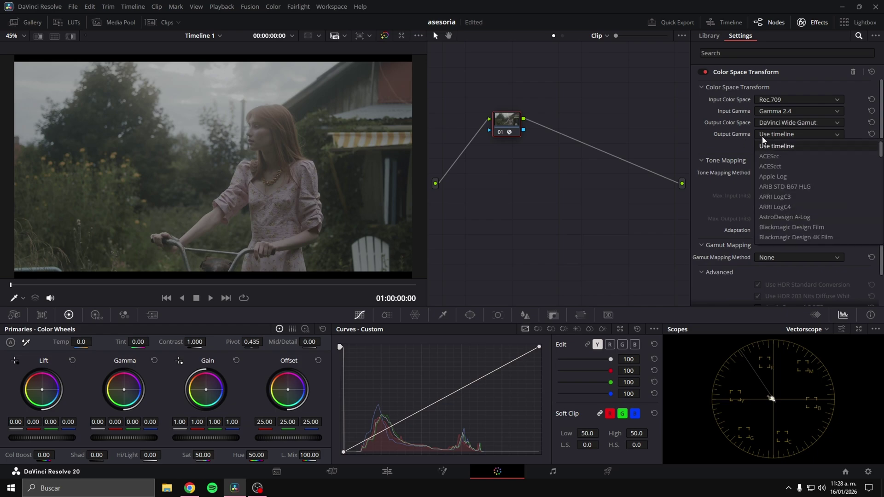
key("Return")
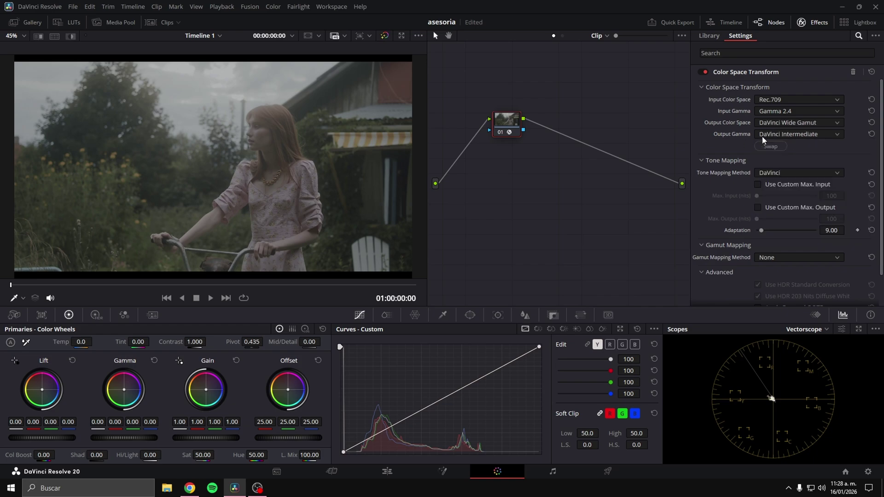
left_click(774, 257)
left_click(807, 280)
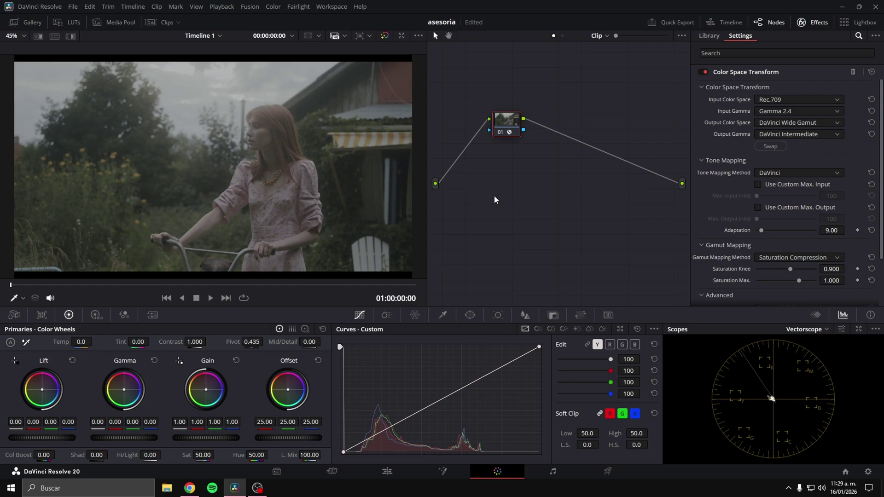
- Add serial node 02 with a swapped Color Space Transform back to Rec.709 Gamma 2.4
key("alt+s")
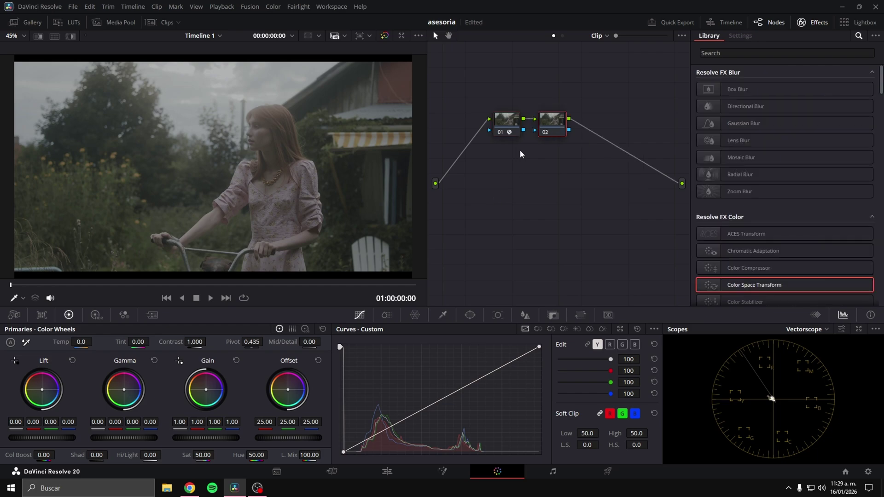
left_click(515, 126)
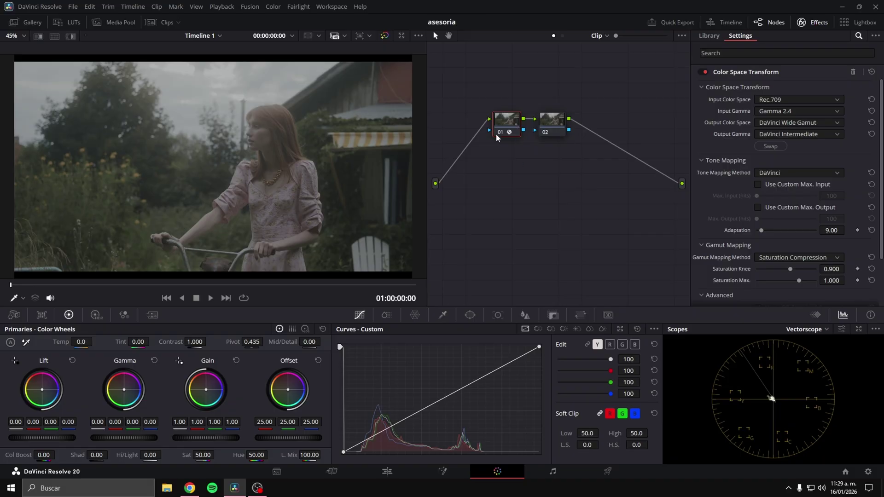
left_click(559, 127)
left_click_drag(561, 126, 561, 127)
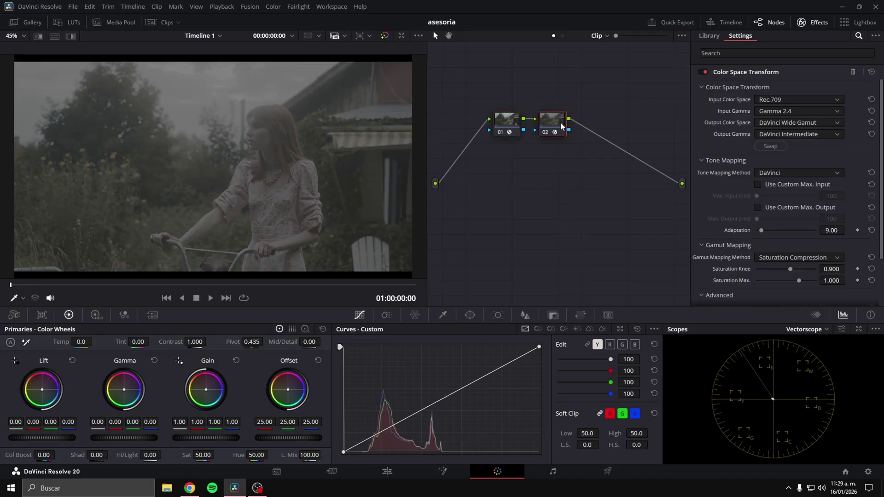
left_click(772, 147)
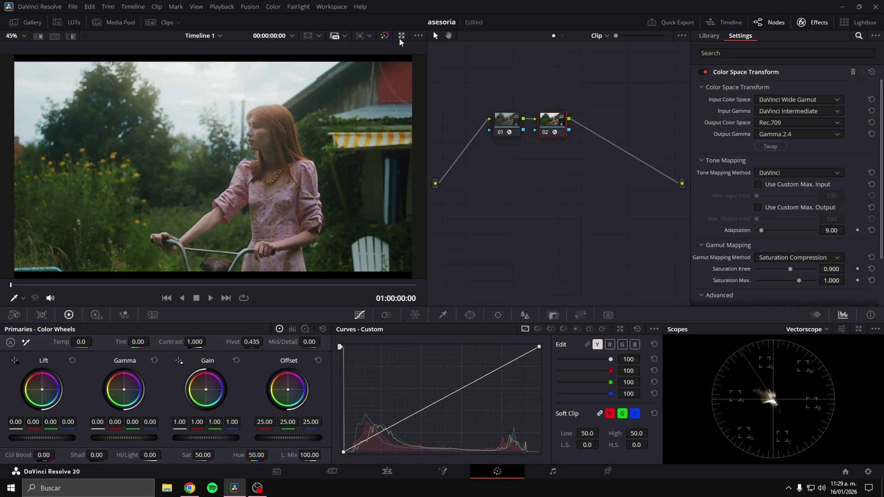
- Compare against the ungraded clip and move node 02 to the lower right of the tree
left_click(386, 36)
left_click_drag(559, 122, 672, 260)
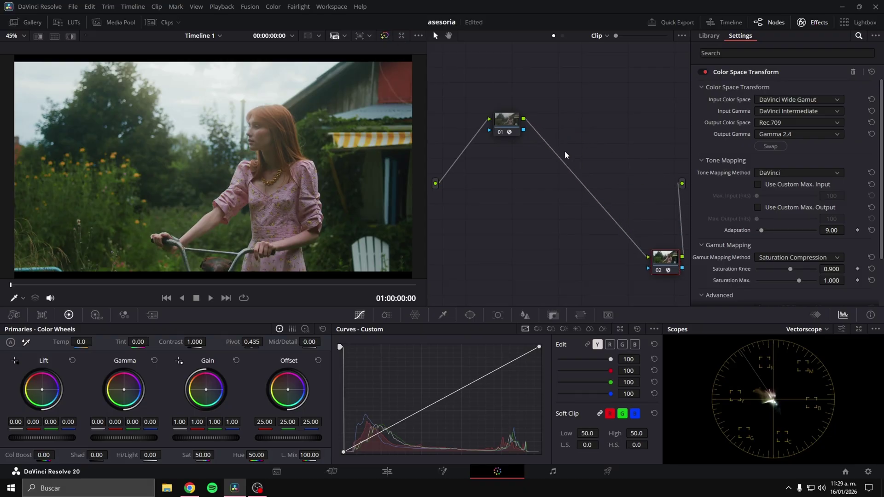
left_click(803, 22)
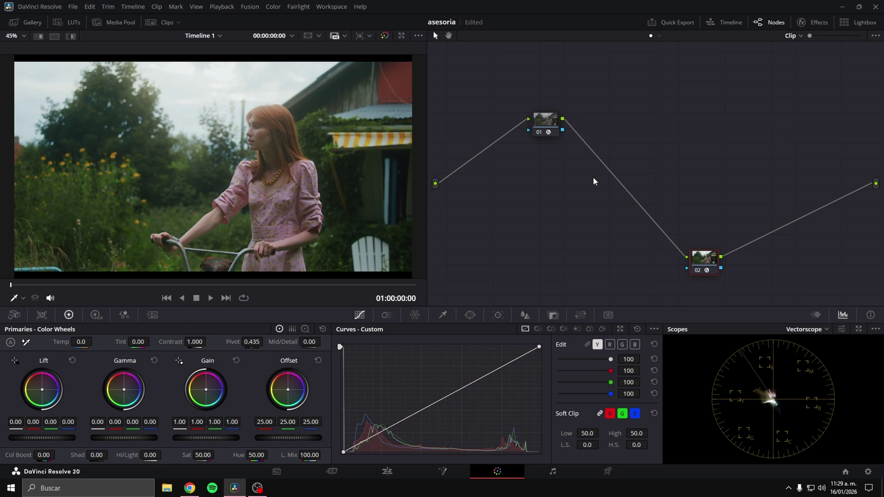
- Label node 01 ENTRADA and the output node SALIDA
right_click(556, 121)
left_click(559, 136)
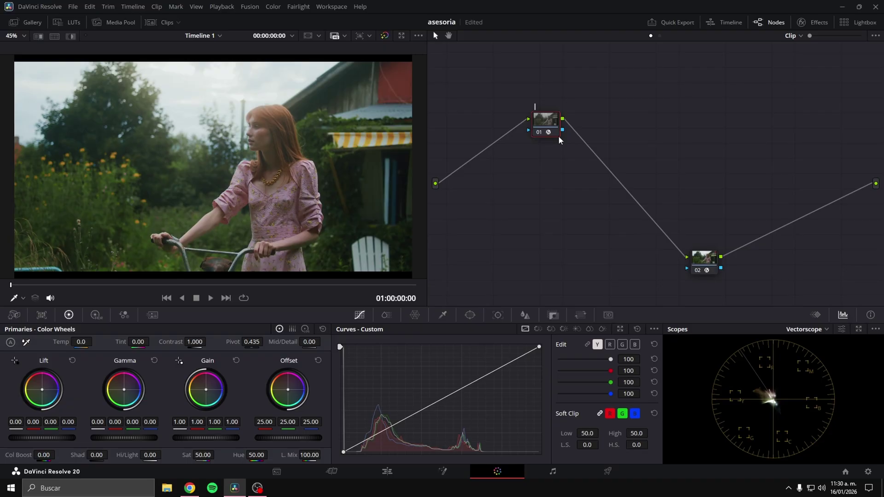
type("ENTRADA")
key("Return")
right_click(700, 261)
left_click(717, 278)
type("S")
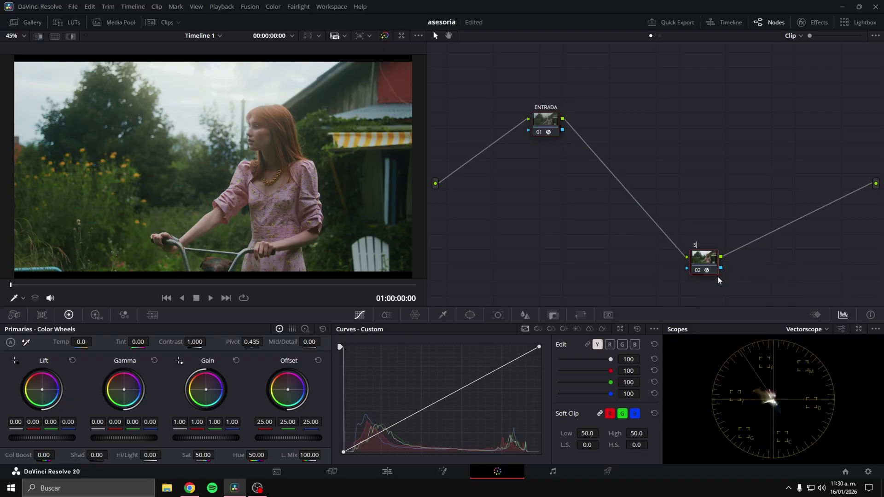
type("ALIDA")
key("Return")
- Add serial nodes after ENTRADA and delete the extras, leaving one blank node before SALIDA
left_click(555, 124)
key("alt+s")
key("alt+s")
key("alt+s")
key("alt+s")
key("alt+s")
left_click_drag(608, 168, 775, 97)
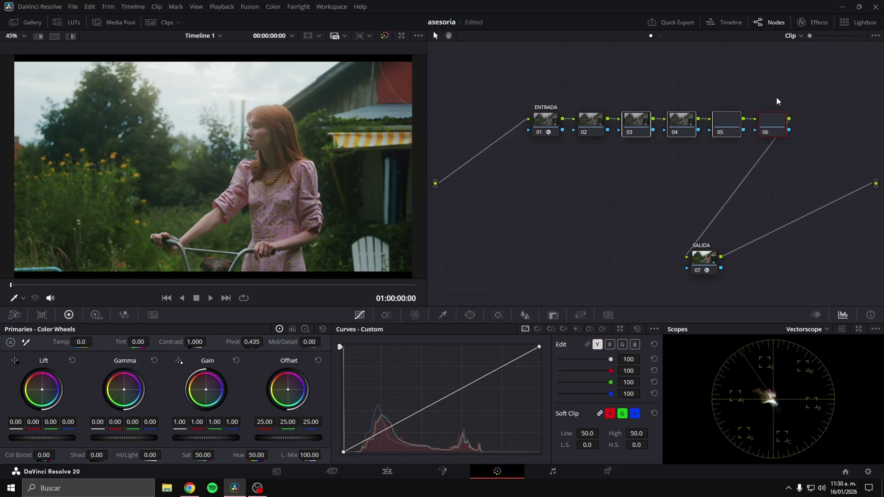
key("Delete")
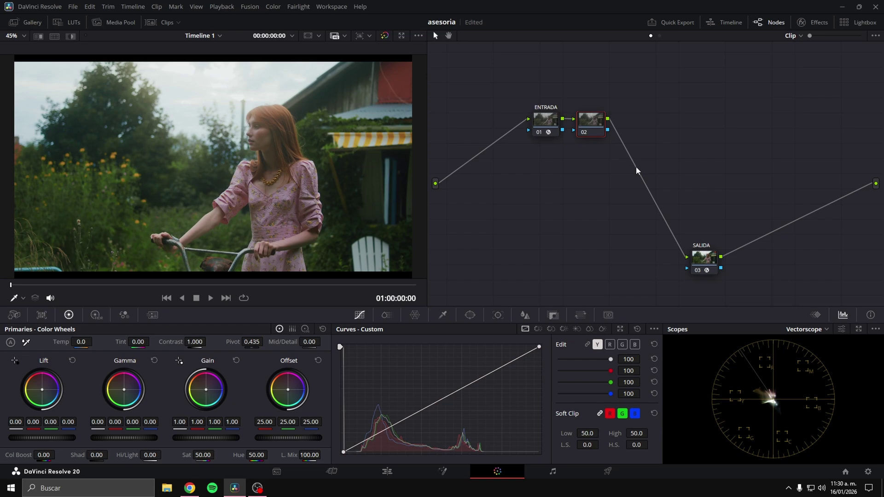
- Change SALIDA's transform output gamma to Cineon Film Log and add a serial node after it
left_click(708, 260)
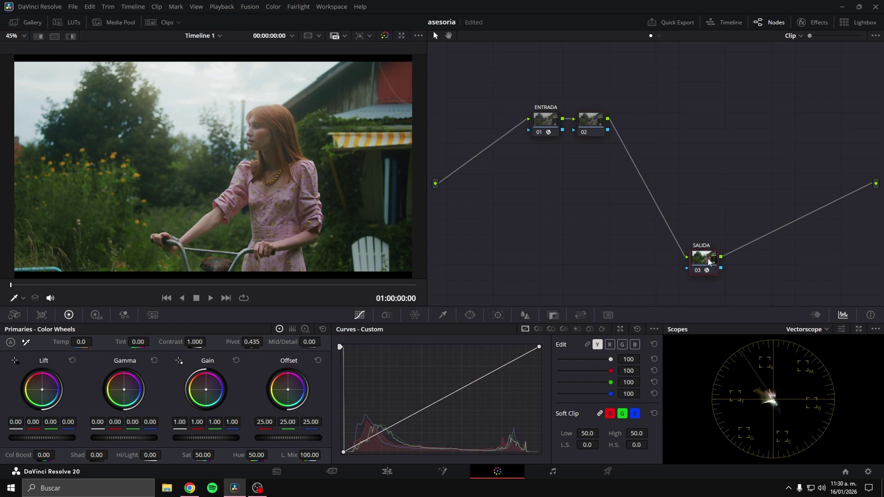
left_click(807, 23)
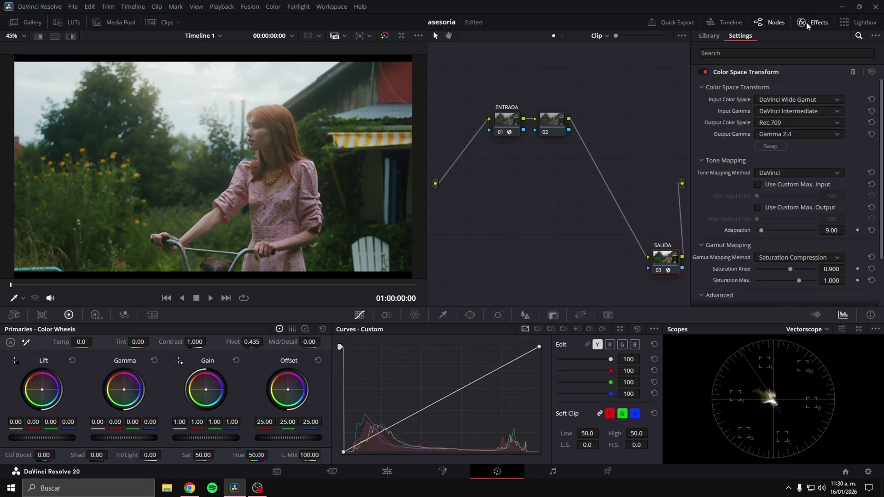
left_click(780, 134)
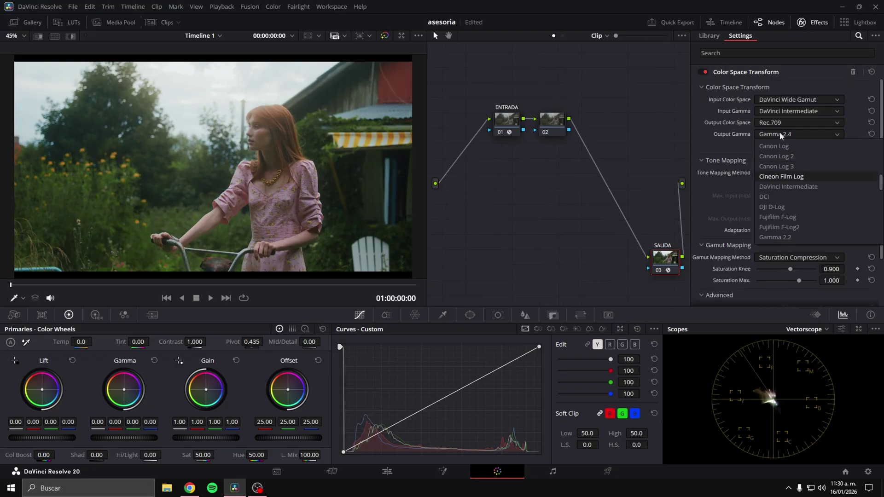
key("Return")
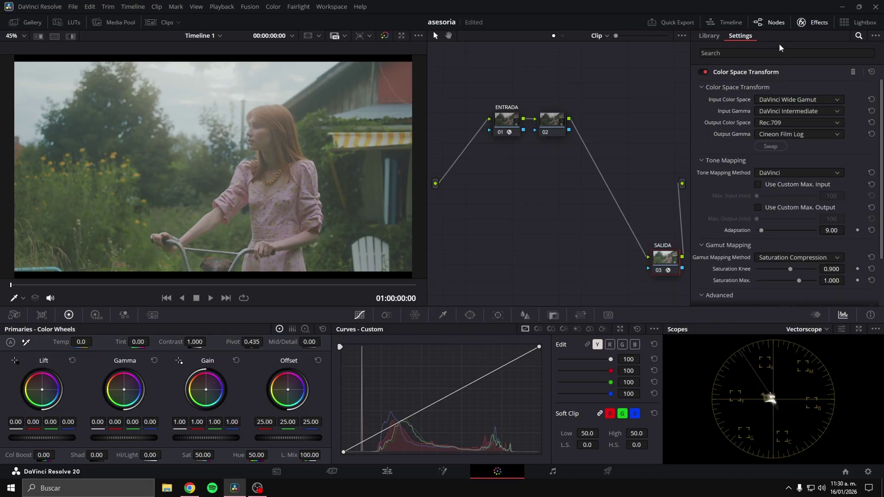
left_click(807, 22)
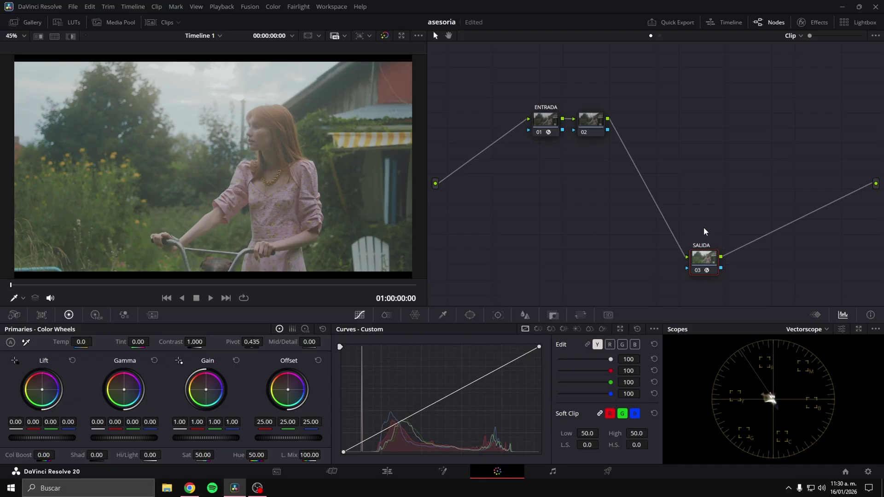
key("alt+s")
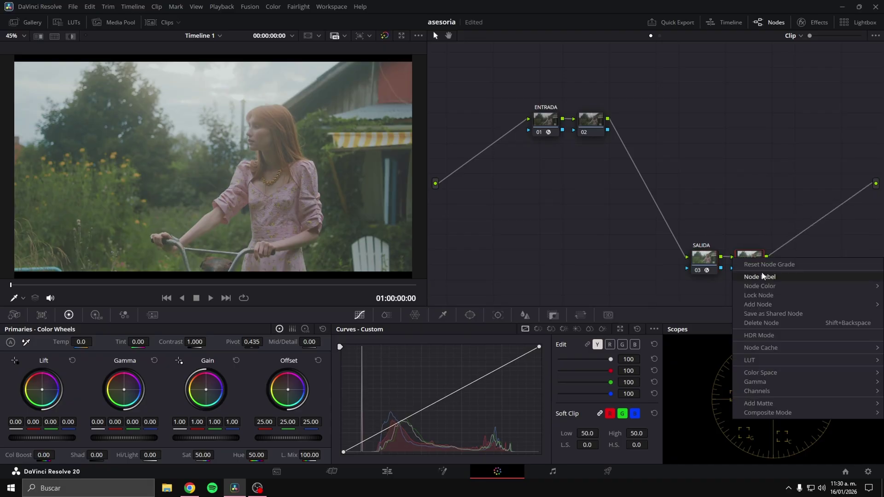
- Label the node after SALIDA as LUT and browse the Film Looks LUTs
right_click(761, 271)
key("Escape")
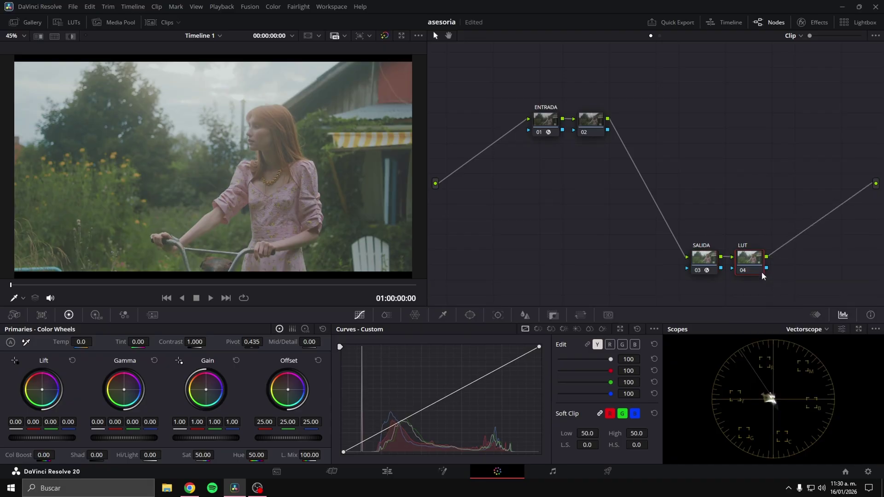
left_click(71, 24)
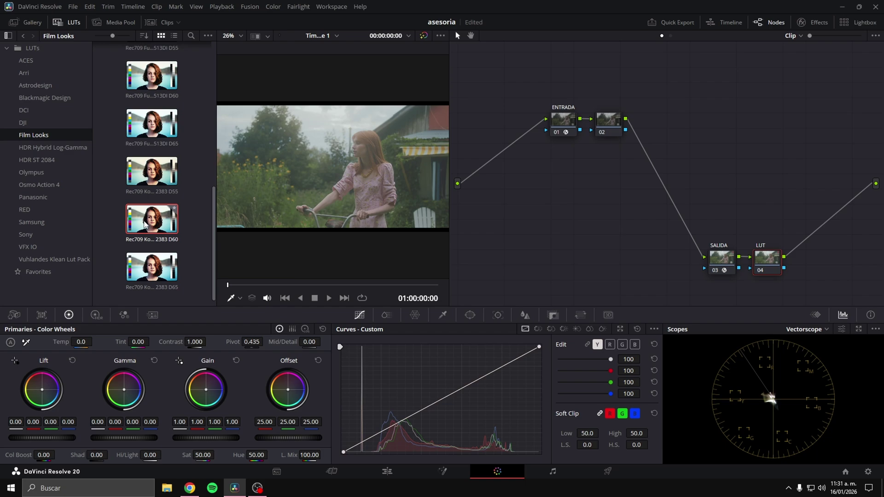
- Save the project and apply the Rec709 Kodak 2383 D60 LUT to the LUT node
key("ctrl+s")
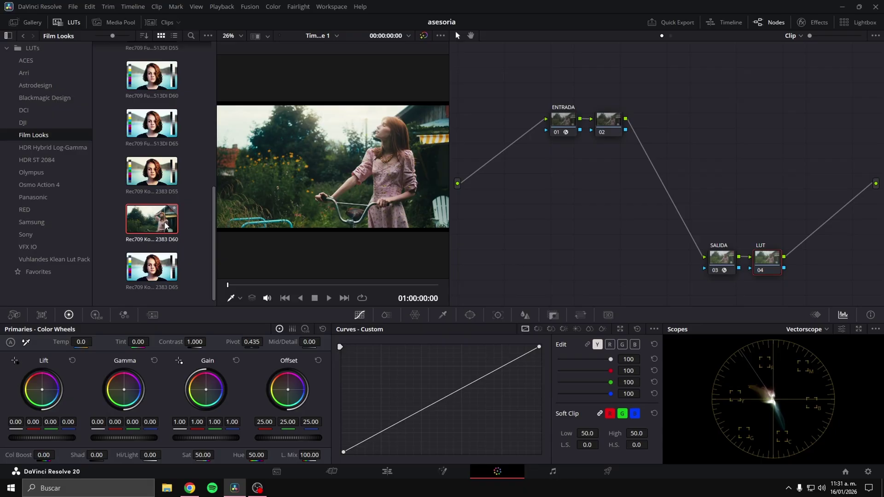
right_click(165, 225)
left_click(184, 231)
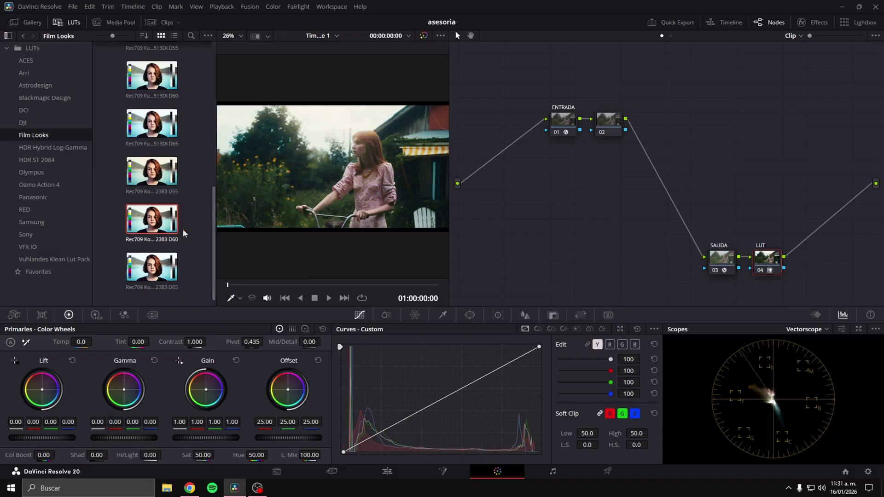
- Close the LUT browser and toggle the grade bypass to compare before and after
left_click(70, 26)
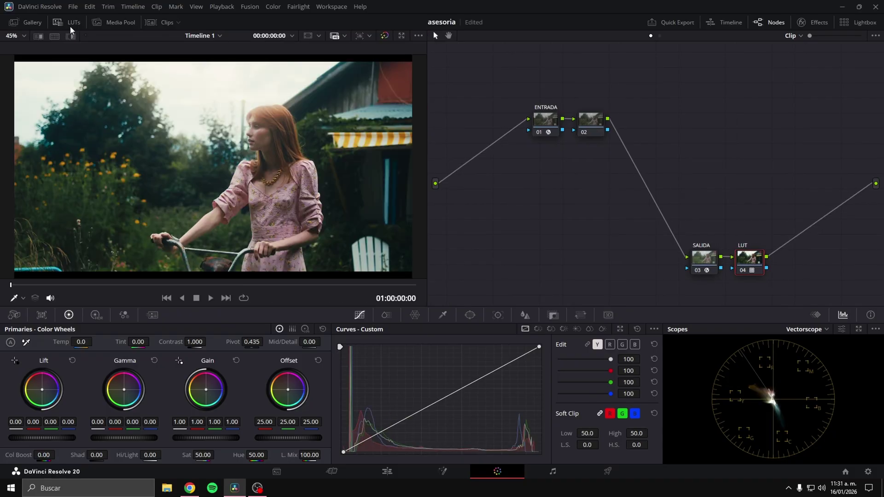
left_click(384, 35)
left_click(385, 36)
left_click(384, 35)
left_click(385, 36)
- On the Edit page, add a Grey Scale generator after the clips as Compound Clip 2, then return to Color
left_click(387, 471)
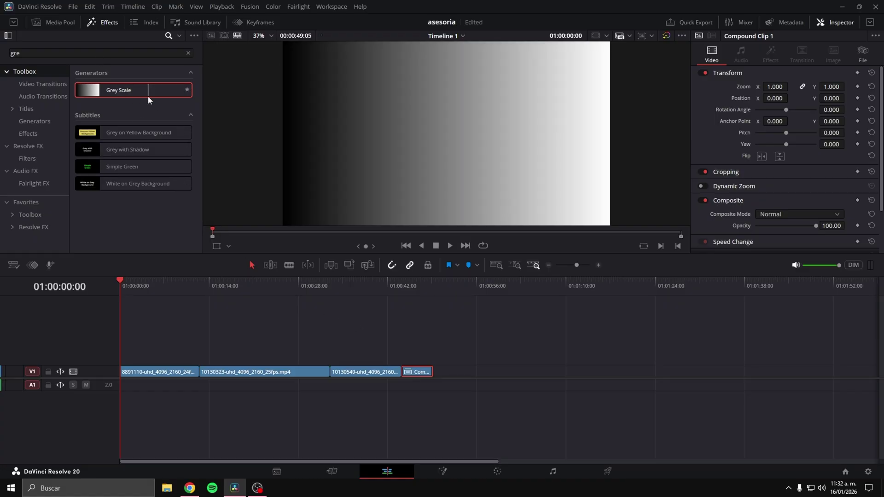
left_click_drag(147, 90, 436, 372)
left_click(435, 281)
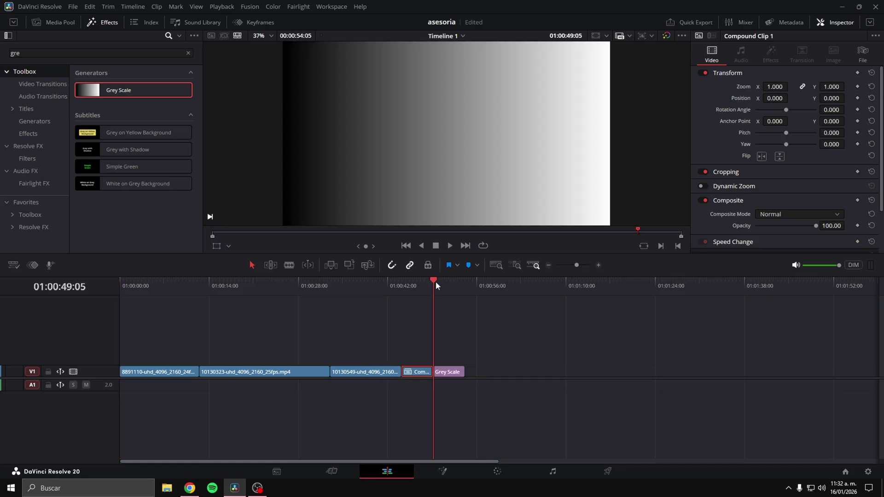
left_click(457, 372)
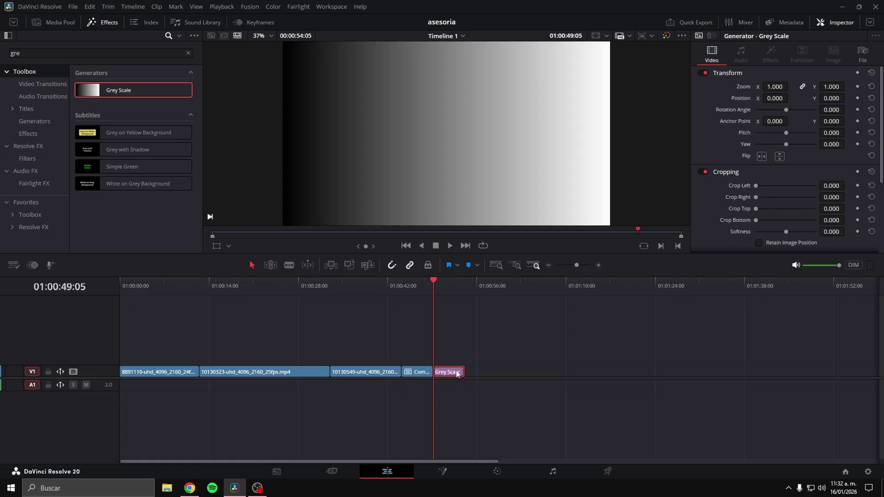
right_click(458, 373)
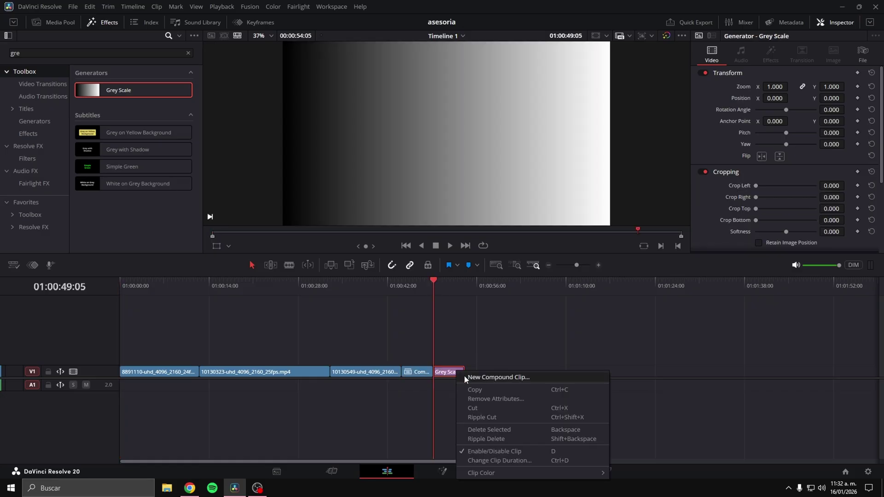
left_click(514, 377)
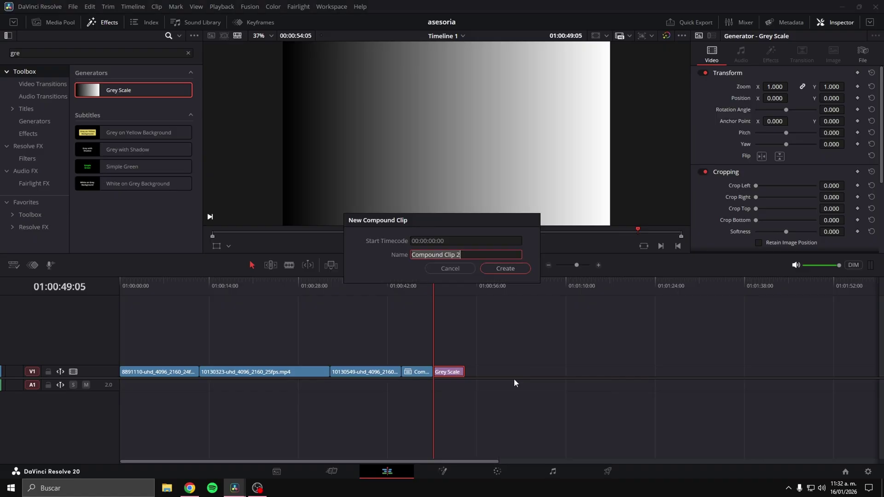
left_click(504, 268)
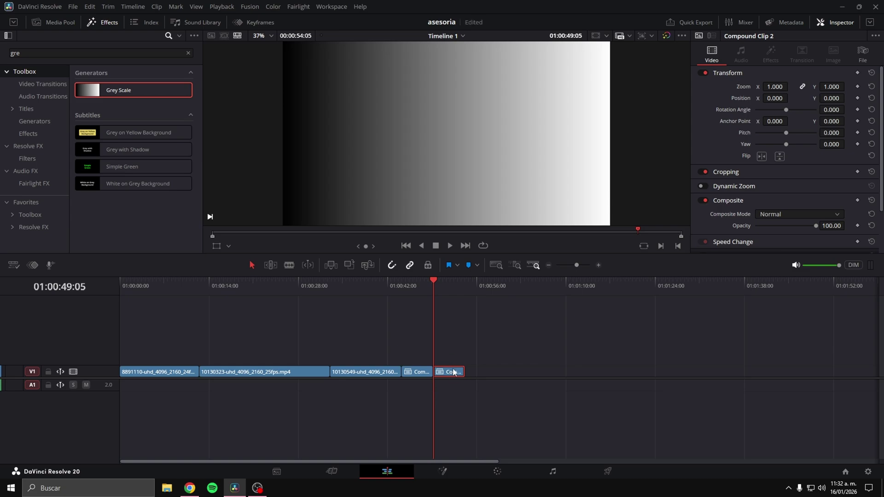
left_click(497, 472)
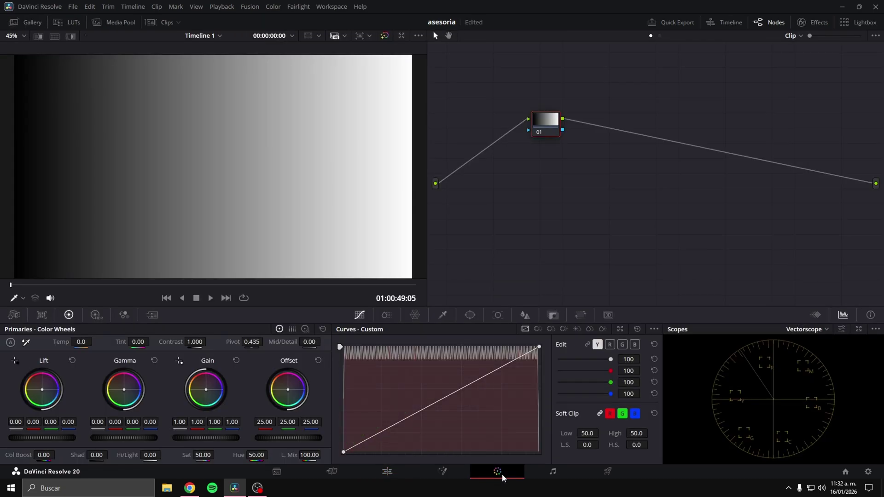
- With the Qualifier overlay, pick the 085 grey level to add a curve point, then show clip thumbnails
left_click(23, 298)
left_click(42, 325)
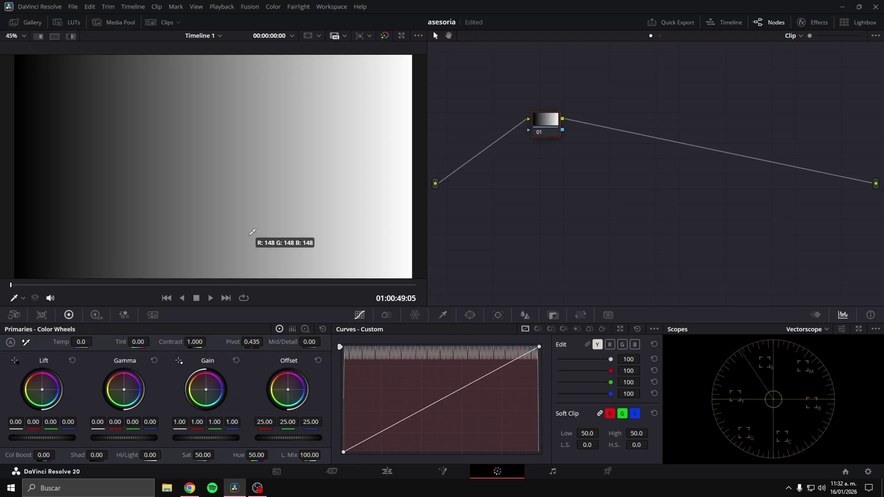
right_click(259, 198)
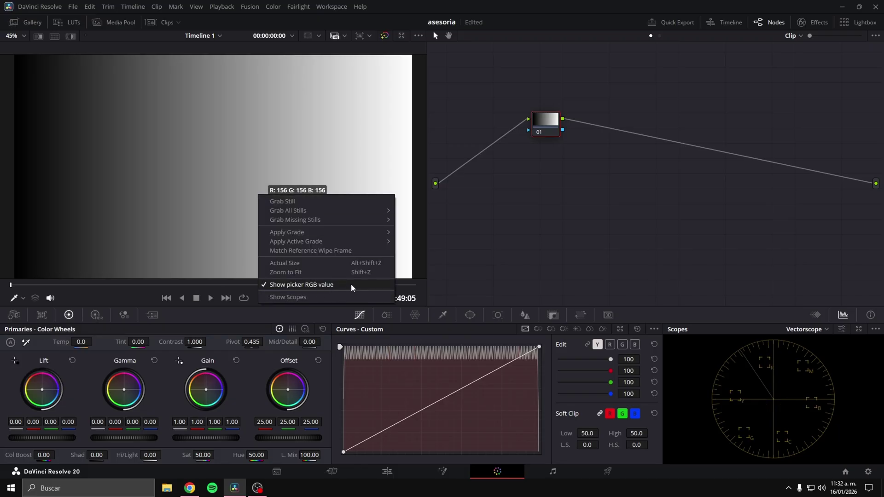
left_click(449, 250)
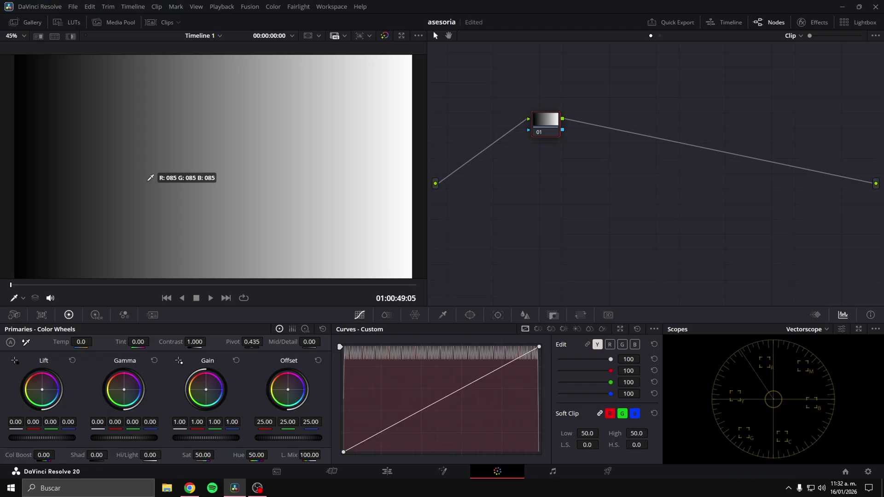
left_click(148, 179)
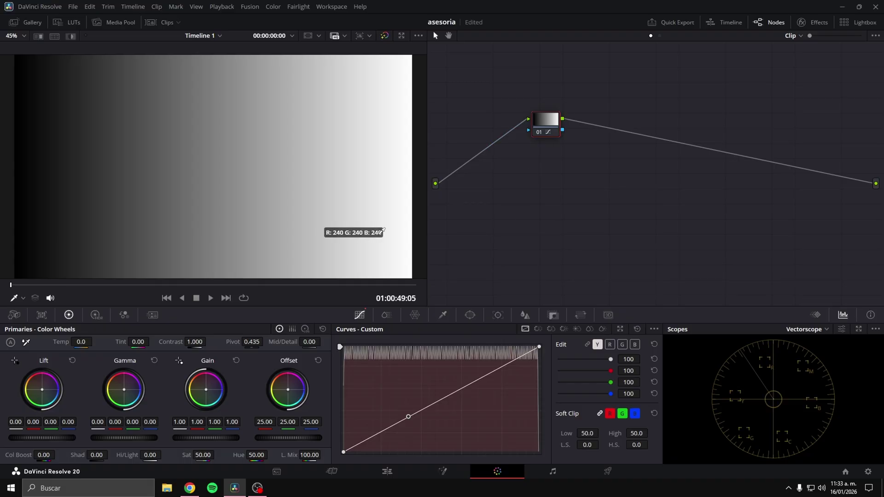
left_click(162, 22)
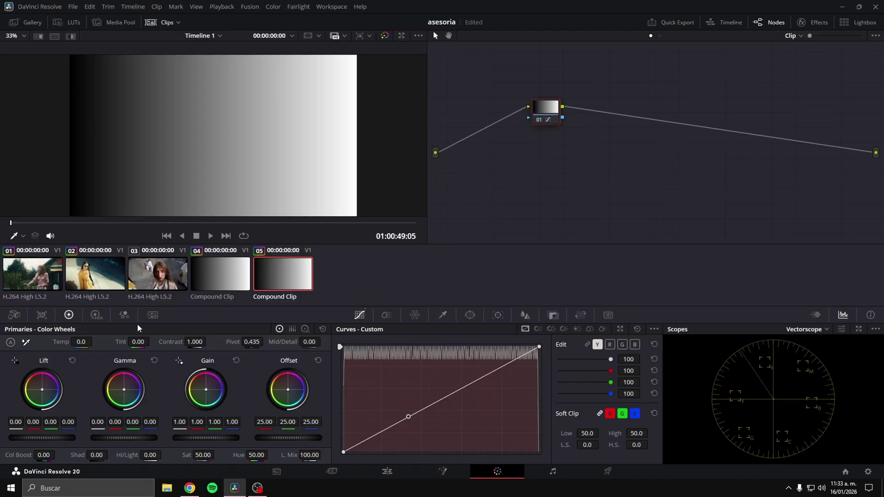
- On the bicycle clip, select node 02 and add a mid-grey curve point from the viewer
left_click(44, 278)
left_click(162, 23)
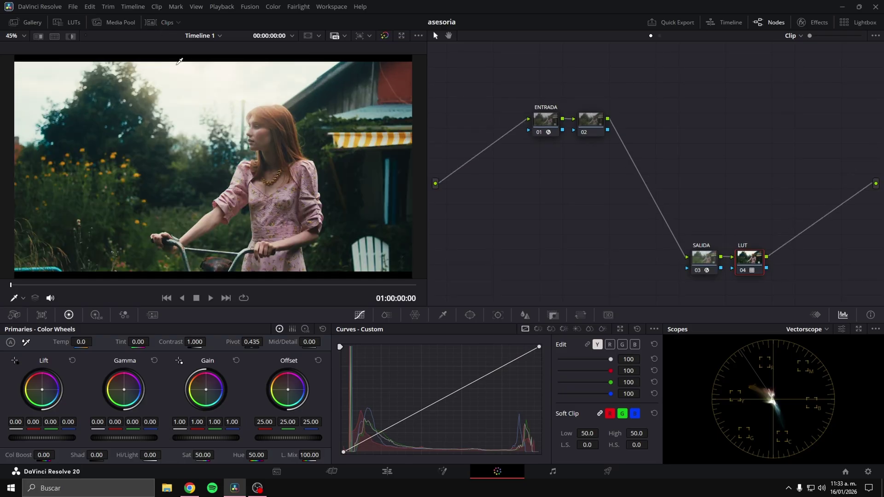
left_click(587, 129)
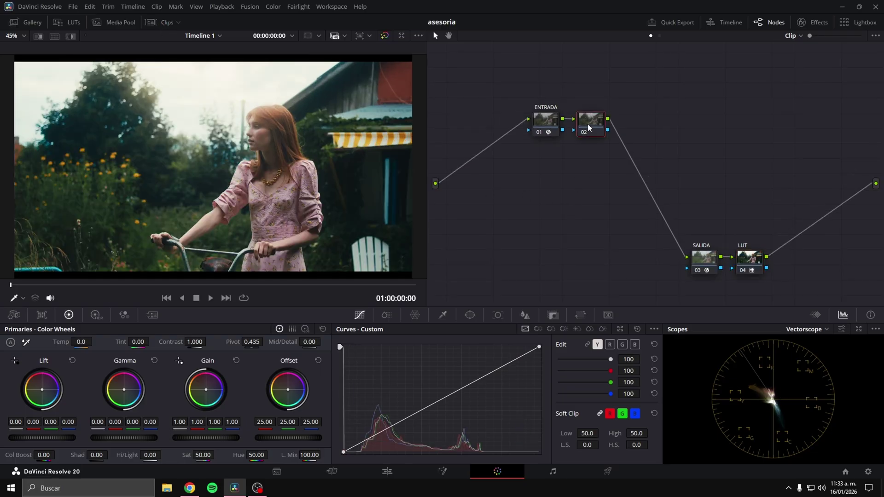
left_click(408, 417)
- Label node 02 GRIS MEDIO and turn on Editable Splines for its curve
right_click(595, 126)
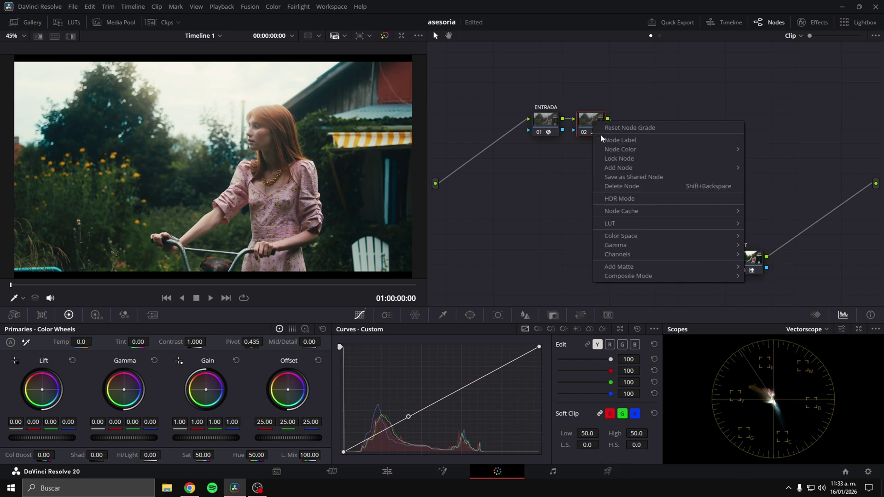
left_click(602, 139)
type("G")
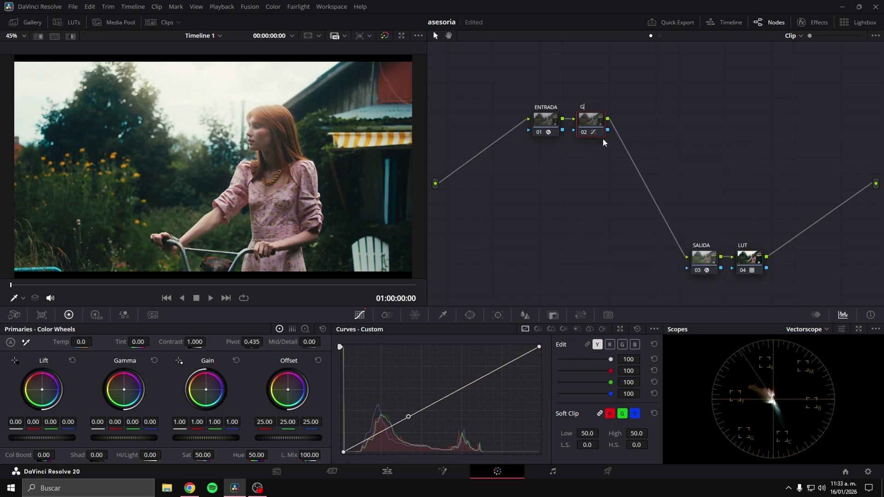
type("RIS M,E")
key("BackSpace")
key("BackSpace")
type("EDIO")
key("Return")
left_click(654, 330)
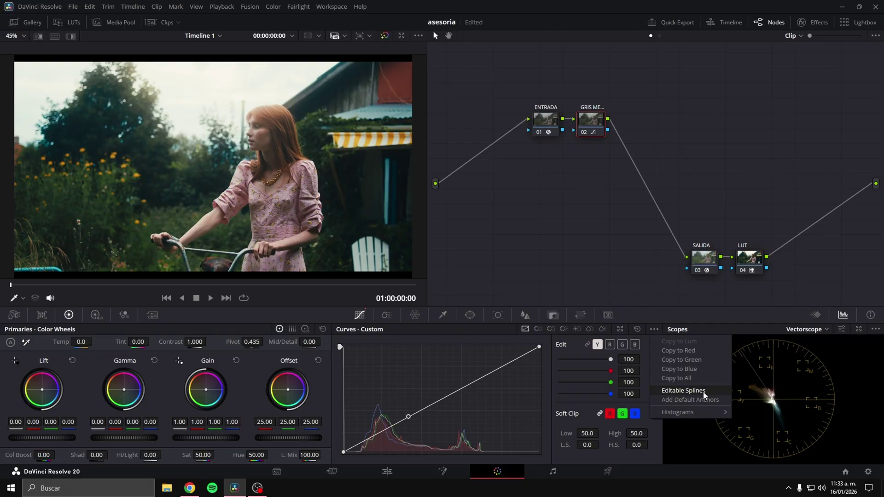
left_click(683, 390)
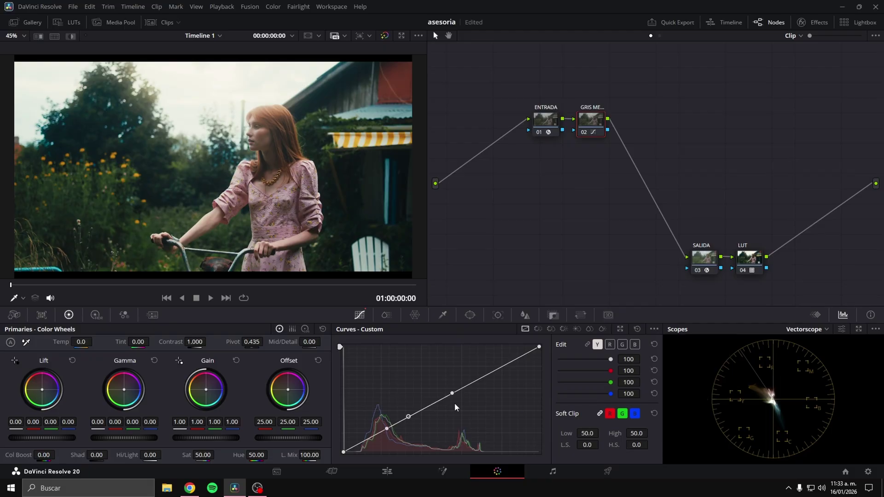
- Reshape node 02's luma curve, moving a midtone point and lowering the white point to roll off highlights
mouse_move(451, 394)
left_mouse_down()
mouse_move(509, 350)
mouse_move(511, 389)
mouse_move(497, 367)
mouse_move(516, 388)
mouse_move(503, 352)
mouse_move(509, 360)
mouse_move(497, 354)
left_mouse_up()
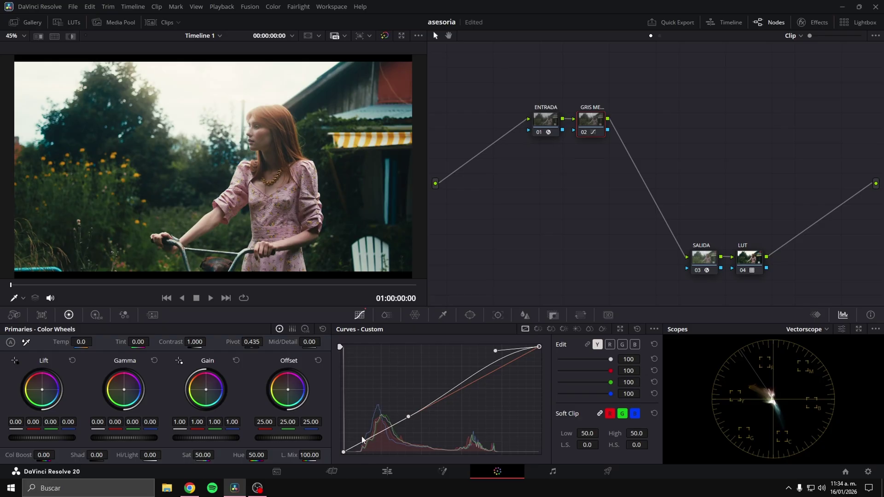
left_click(653, 329)
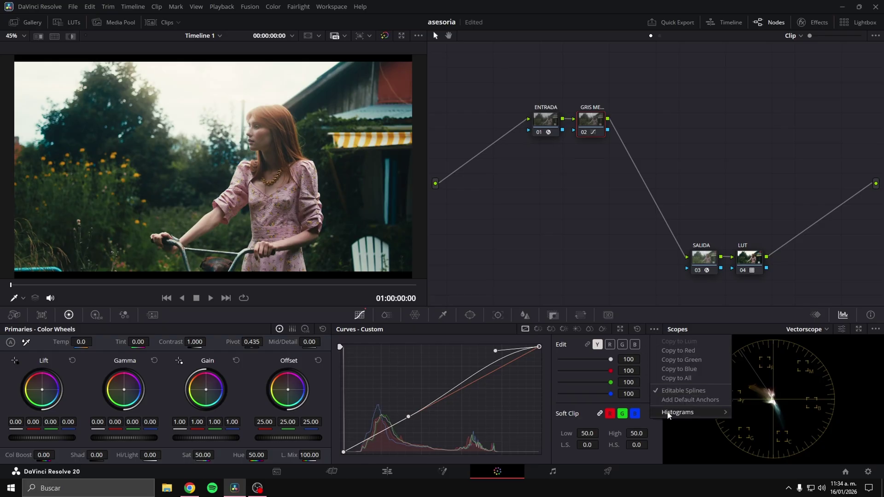
mouse_move(691, 412)
left_click(741, 421)
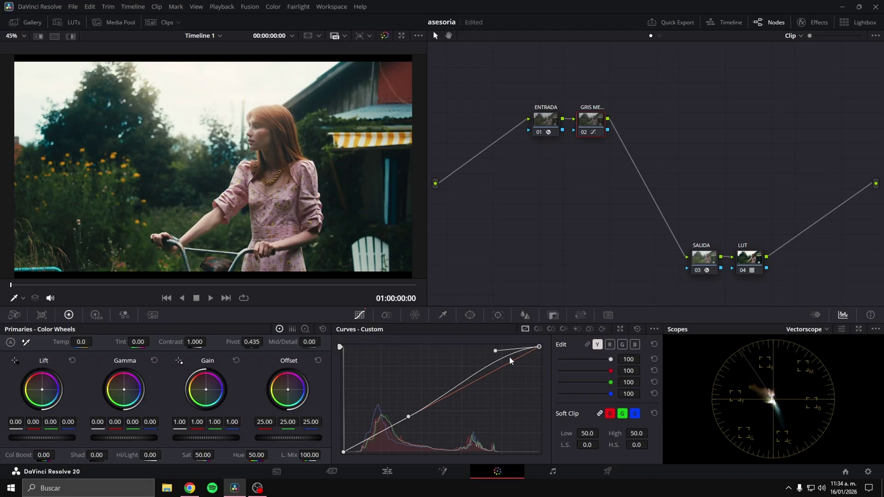
mouse_move(540, 347)
left_mouse_down()
mouse_move(546, 375)
mouse_move(501, 389)
left_mouse_up()
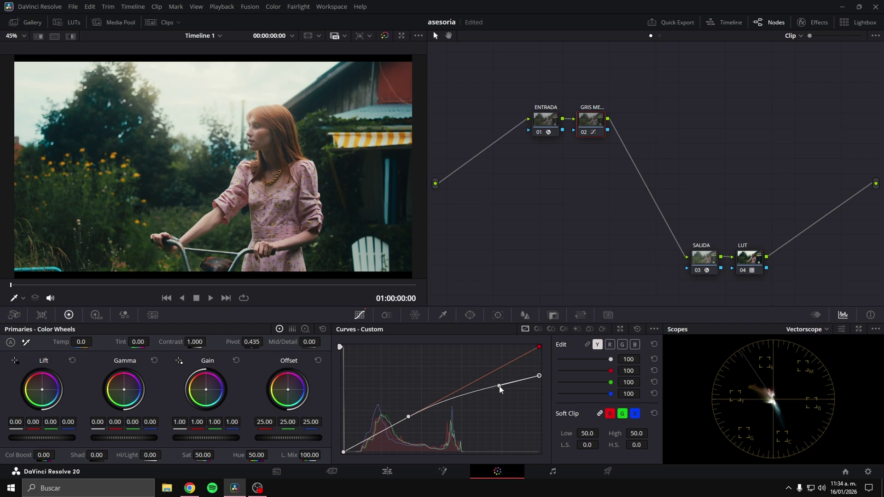
- Add a shadow point to node 02's luma curve and pull its low end down
key("ctrl+d")
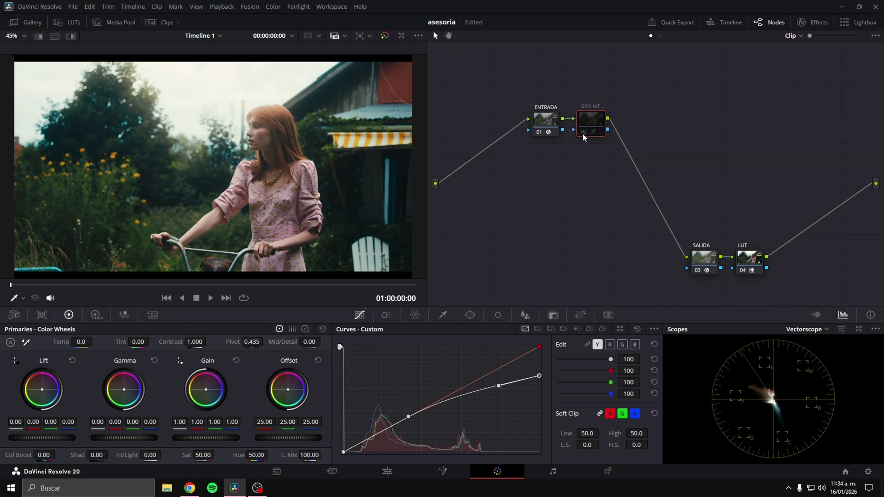
key("ctrl+d")
key("ctrl+d")
key("ctrl+d")
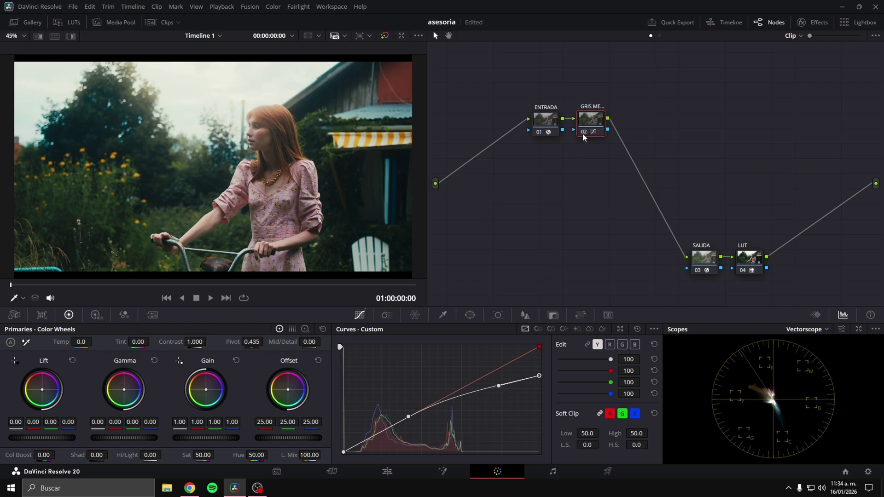
left_click(365, 441)
left_click_drag(343, 452, 343, 449)
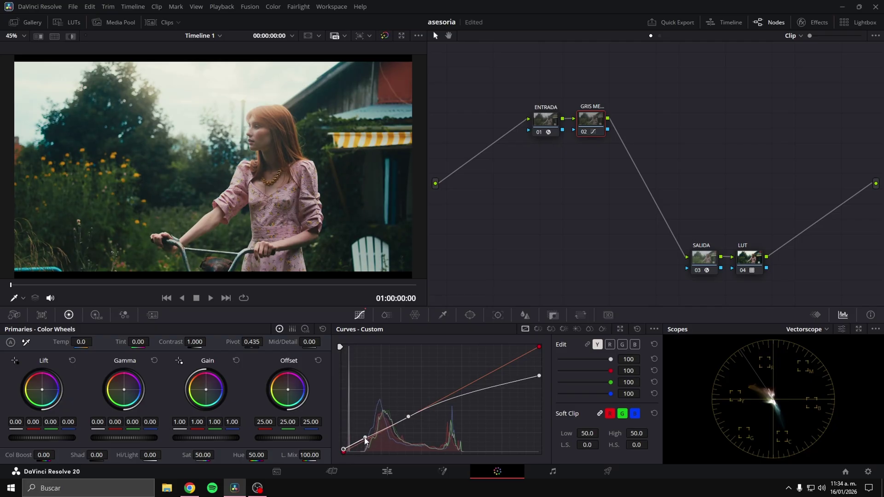
left_click_drag(364, 437, 358, 445)
- Compare node 02 on and off, leave it enabled, and save the asesoria project
left_click(582, 132)
left_click(582, 132)
left_click(583, 132)
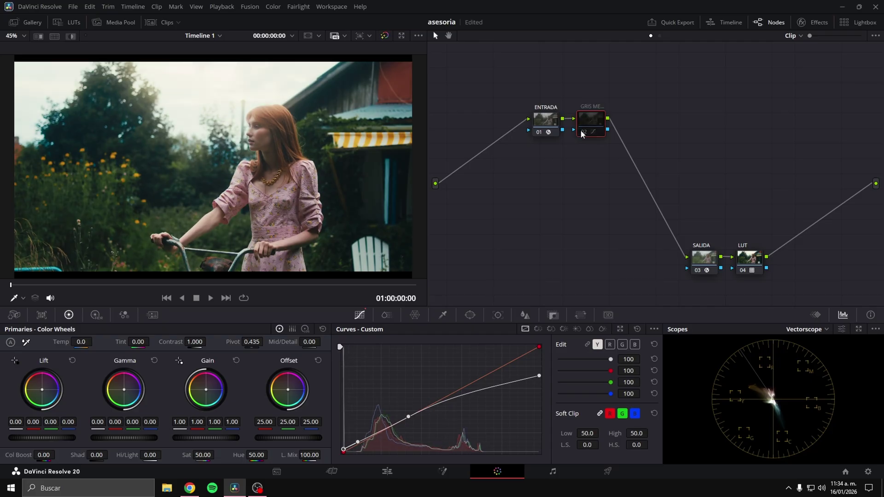
left_click(582, 132)
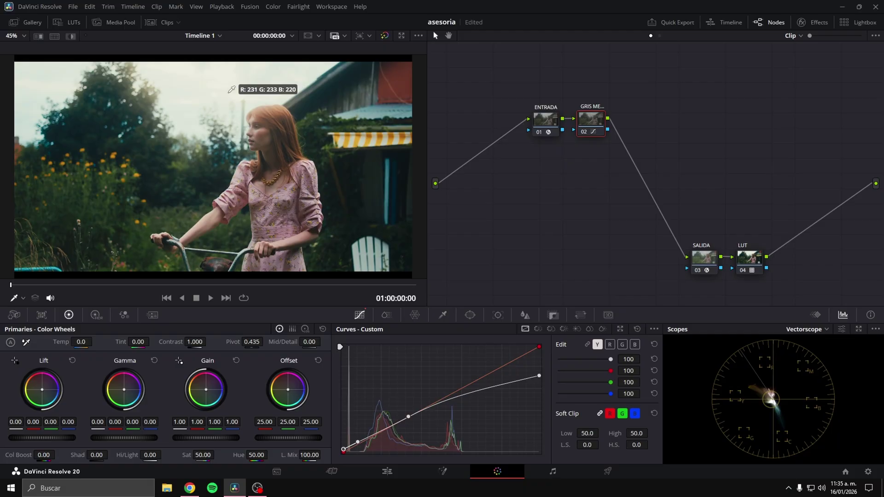
key("ctrl+s")
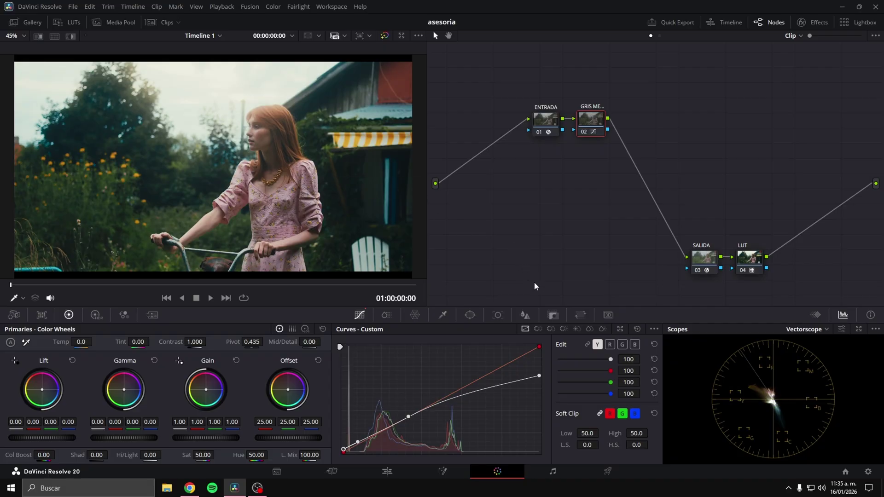
- Raise the upper range of node 02's red, green and blue curves, then compare the node on and off
left_click(610, 345)
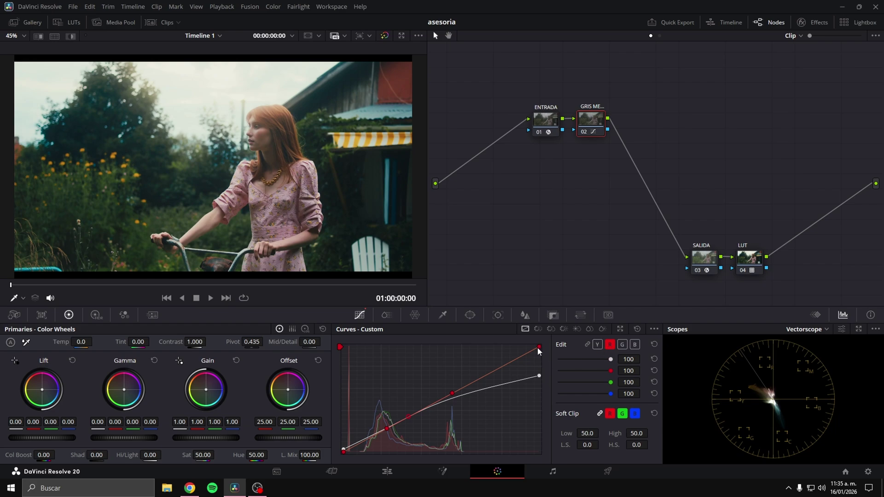
left_click(495, 369)
mouse_move(494, 369)
left_mouse_down()
mouse_move(493, 356)
mouse_move(544, 358)
left_mouse_up()
left_click(621, 345)
mouse_move(499, 368)
left_mouse_down()
mouse_move(498, 356)
mouse_move(542, 353)
left_mouse_up()
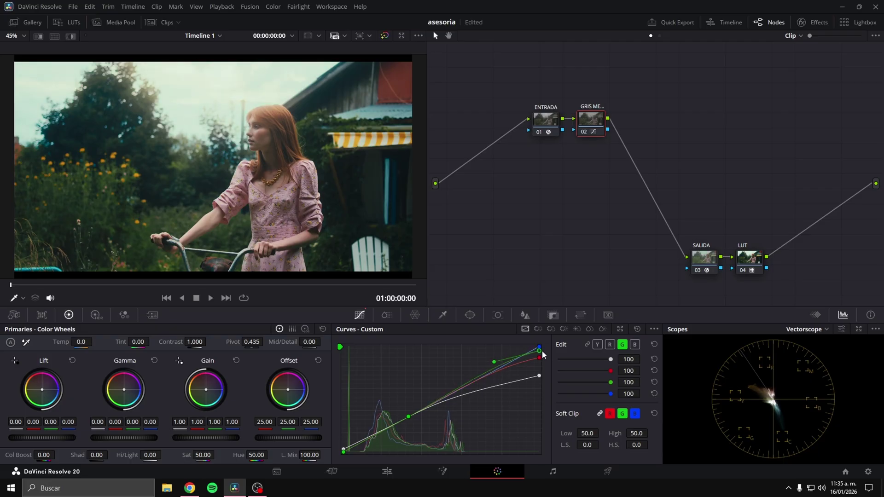
left_click(635, 345)
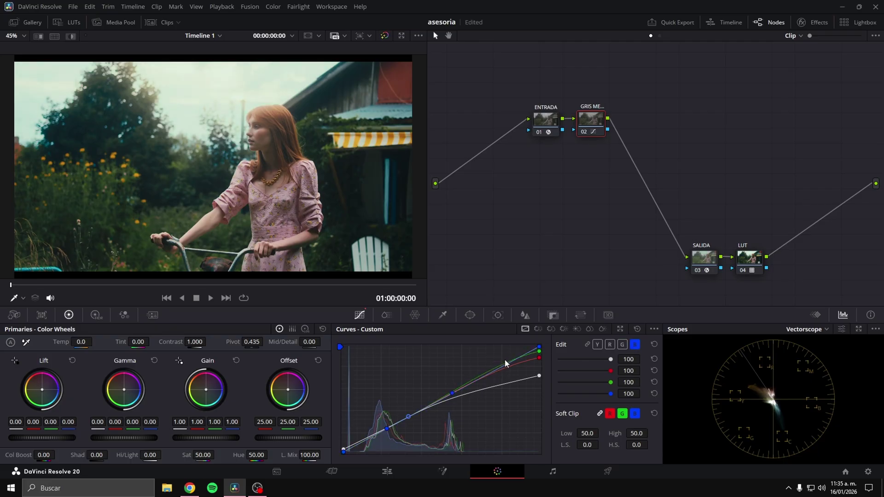
mouse_move(498, 371)
left_mouse_down()
mouse_move(494, 358)
mouse_move(541, 350)
left_mouse_up()
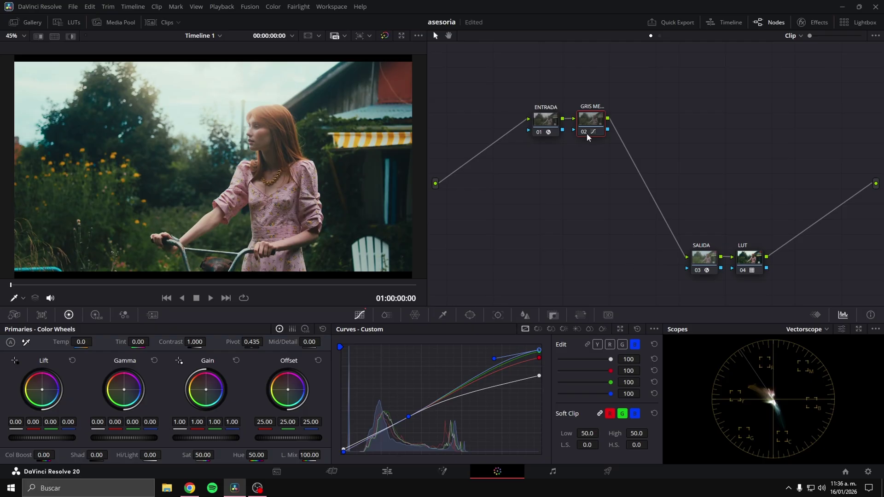
left_click(583, 132)
left_click(583, 132)
- Dip the shadows of node 02's blue, green and red curves, then compare the result
left_click(343, 451)
left_click_drag(365, 440, 364, 450)
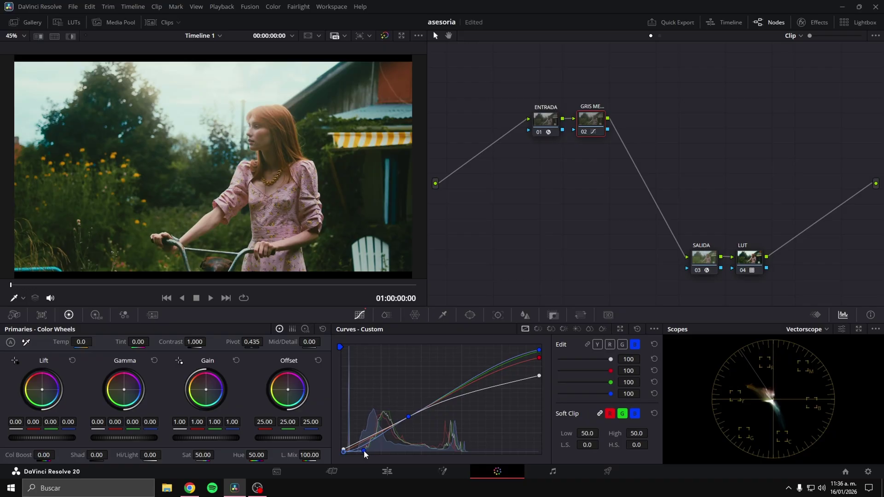
left_click(618, 348)
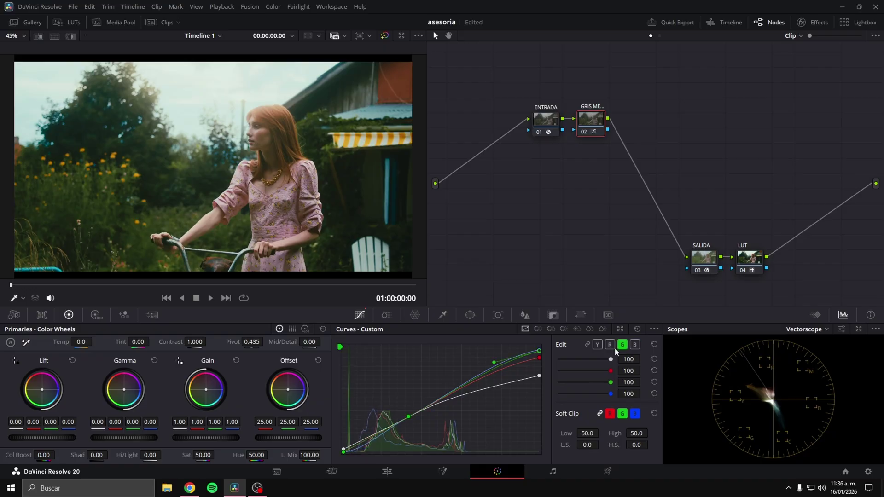
left_click(366, 441)
left_click_drag(365, 443, 364, 450)
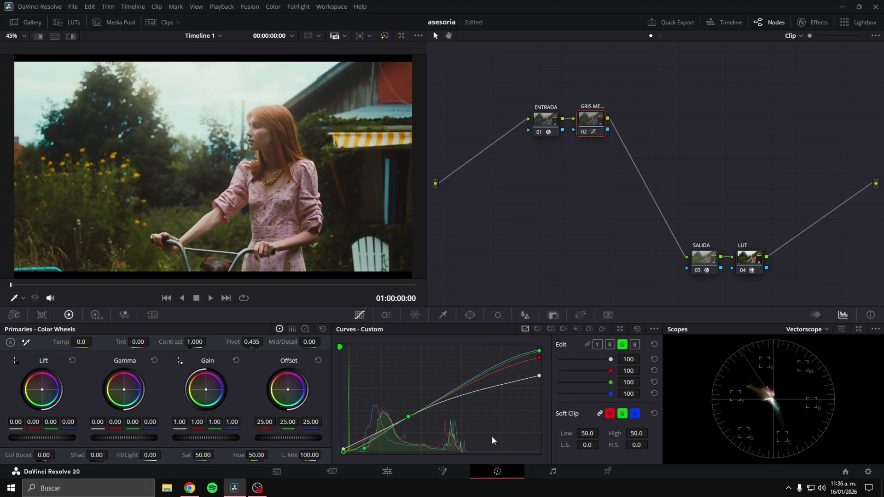
left_click(609, 344)
left_click(366, 450)
left_click_drag(365, 442, 365, 448)
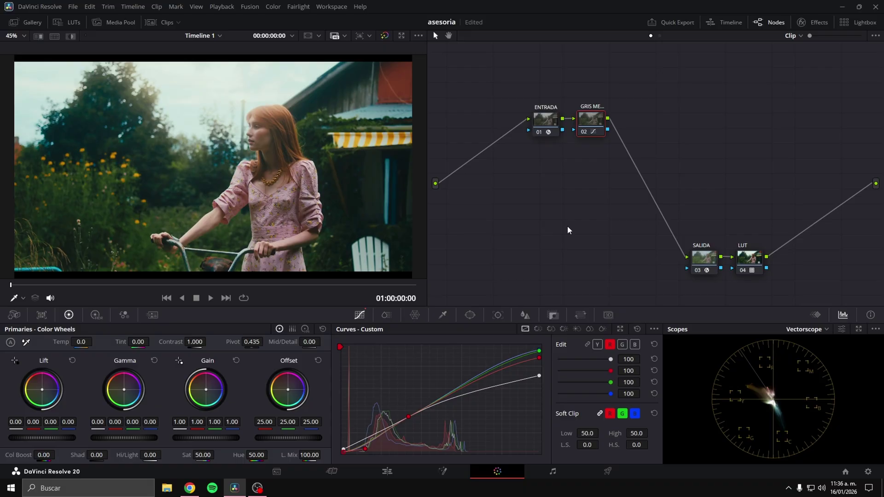
left_click(583, 132)
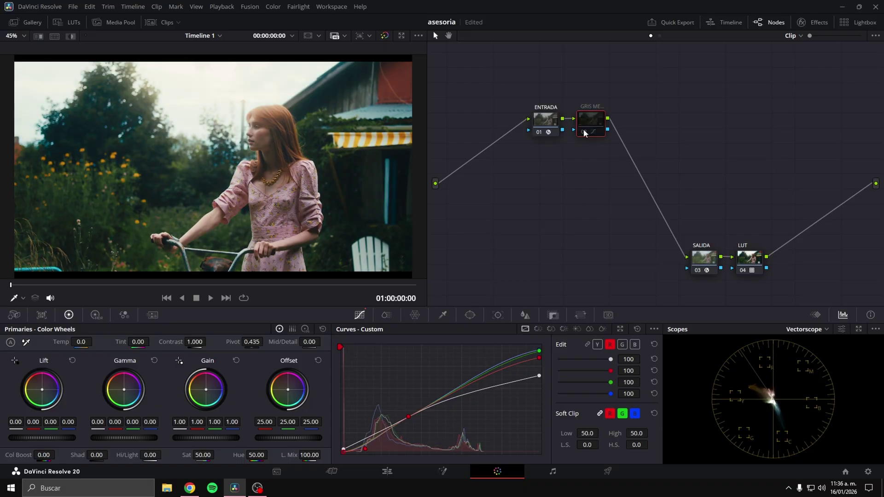
left_click(583, 132)
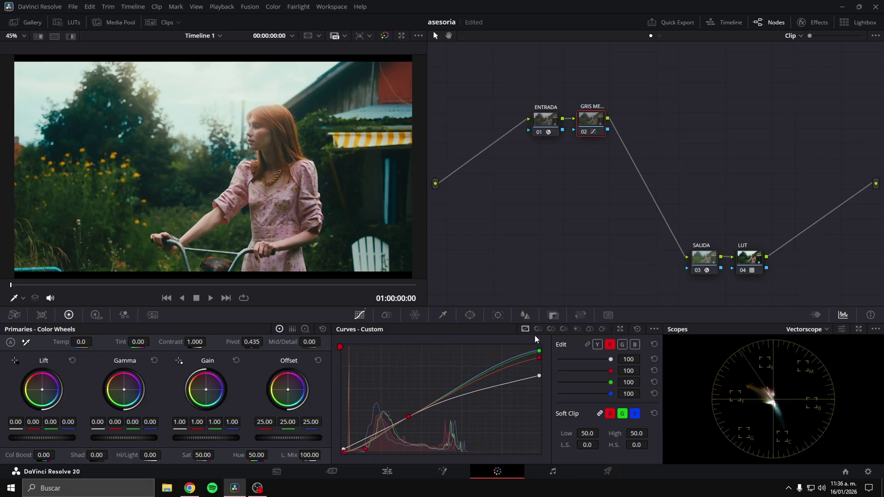
- Nudge a luma curve point on node 02 to refine contrast, comparing before and after
left_click(597, 345)
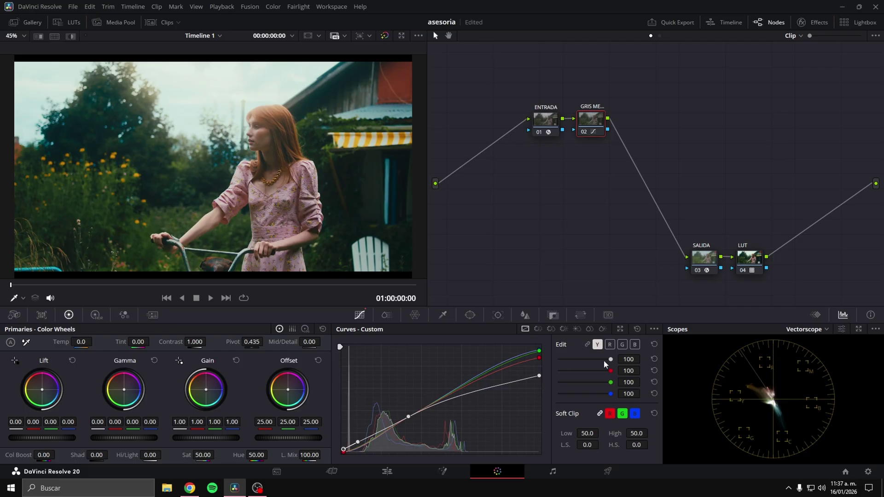
left_click(408, 417)
left_click_drag(408, 418, 409, 420)
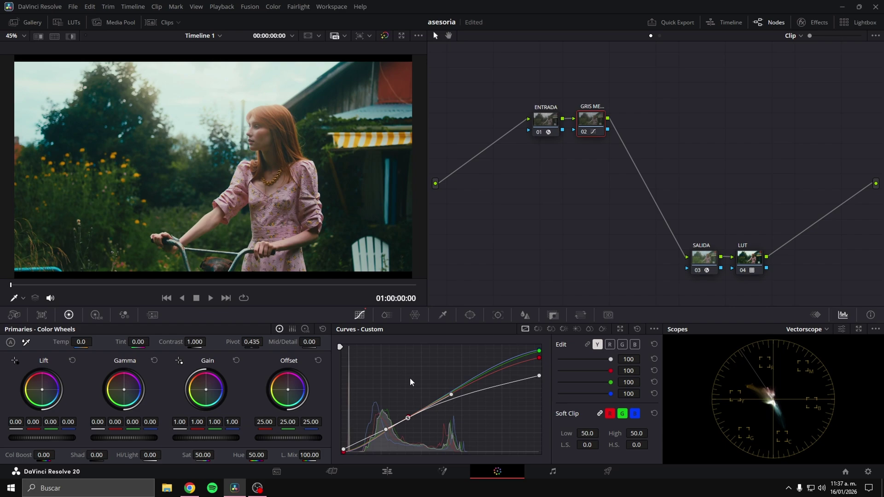
left_click(585, 132)
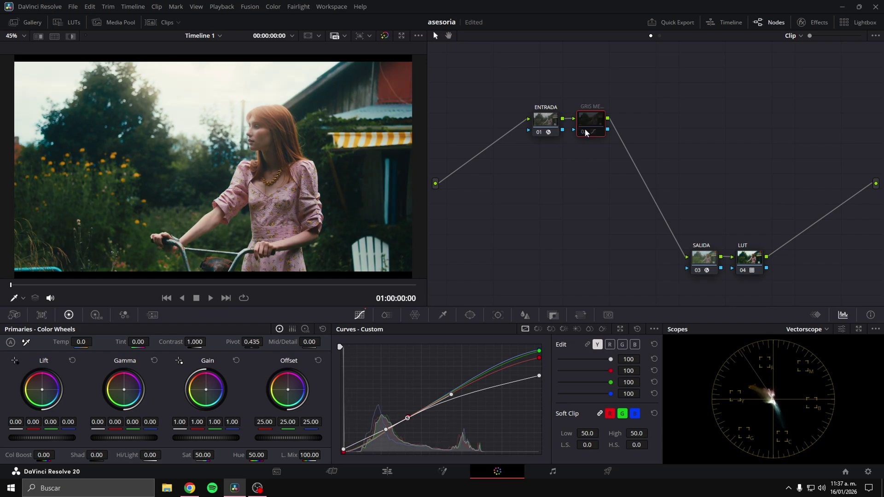
left_click(585, 132)
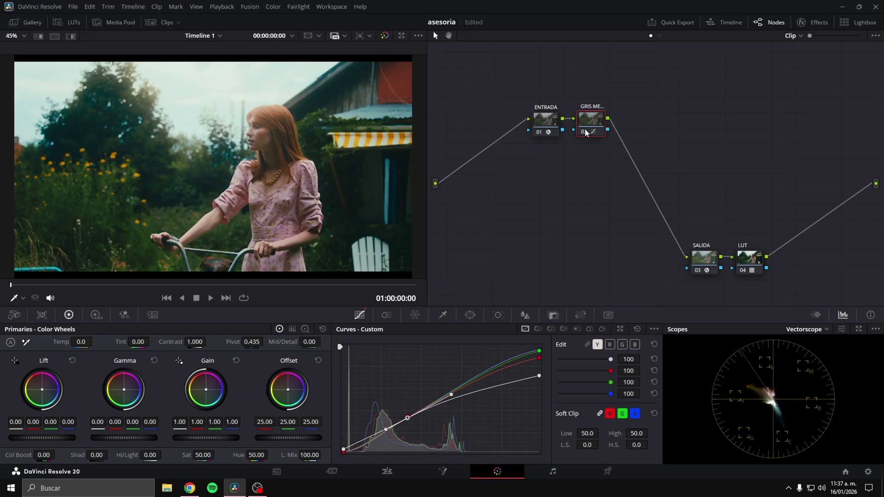
left_click(584, 132)
left_click(585, 132)
- Move the ENTRADA node and node 02 up and to the left in the node tree
left_click_drag(592, 201, 536, 70)
mouse_move(544, 117)
left_mouse_down()
mouse_move(485, 101)
mouse_move(491, 95)
left_mouse_up()
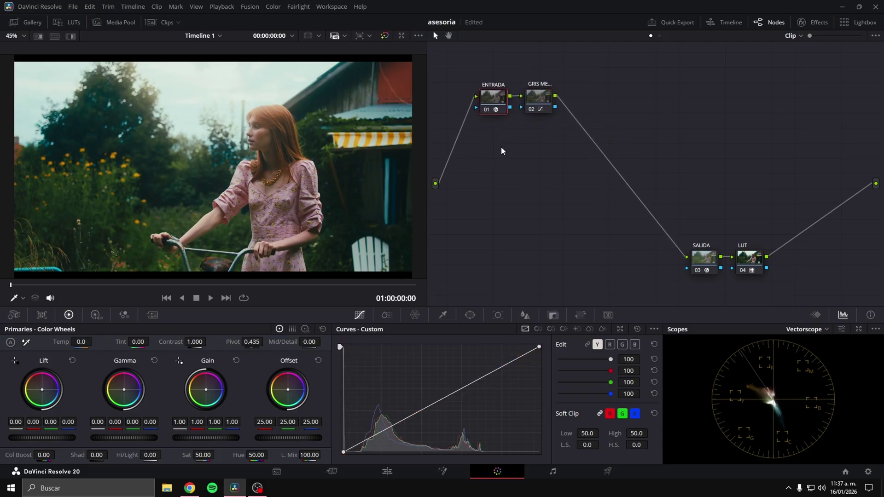
left_click(385, 36)
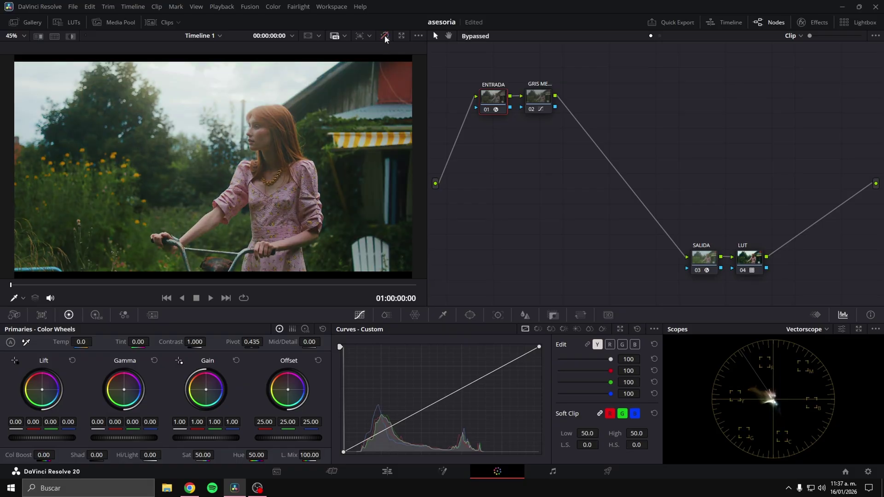
left_click(384, 36)
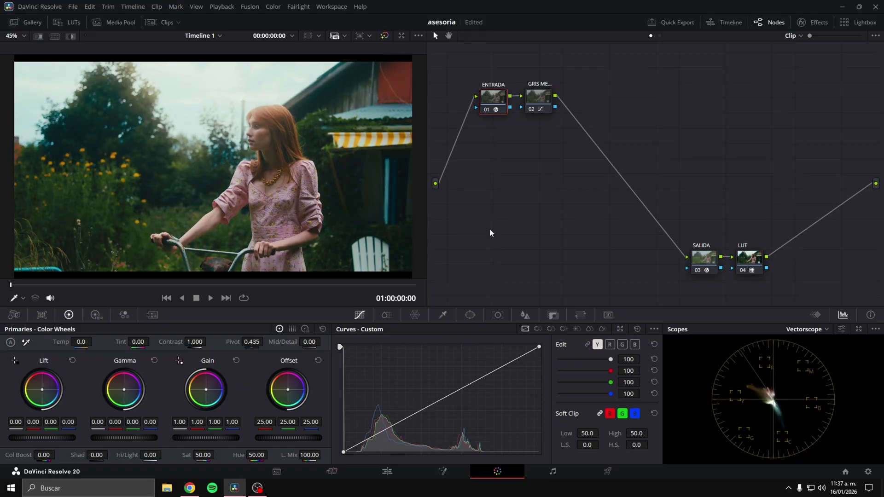
left_click(543, 100)
- Add a serial node labelled WB and shift its offset to 23.92/25.01/25.71
key("alt+s")
right_click(584, 99)
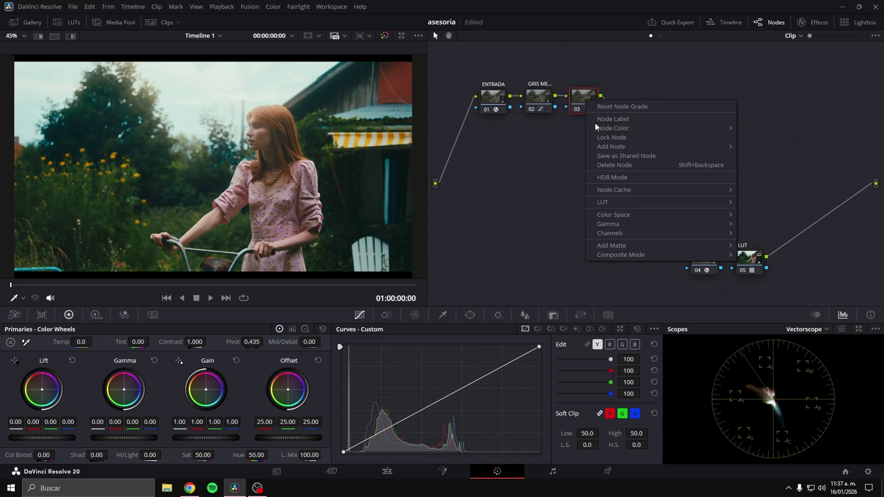
left_click(594, 122)
type("WB")
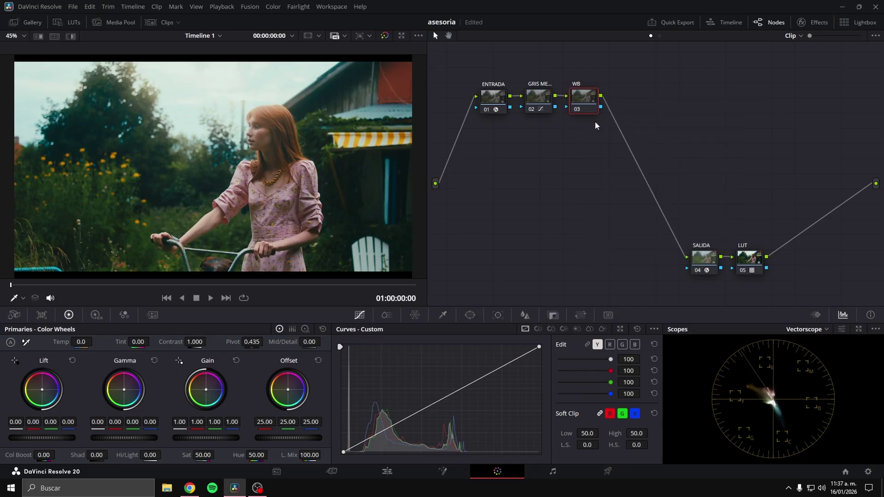
key("Return")
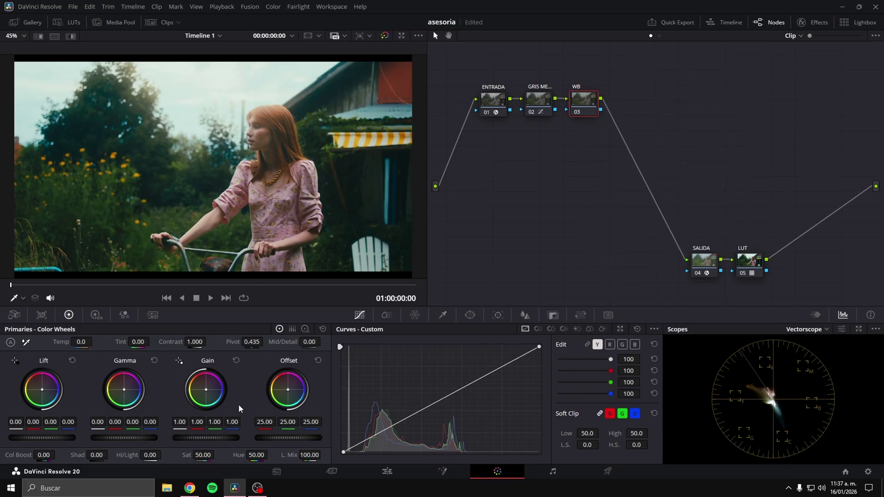
left_click_drag(288, 390, 291, 393)
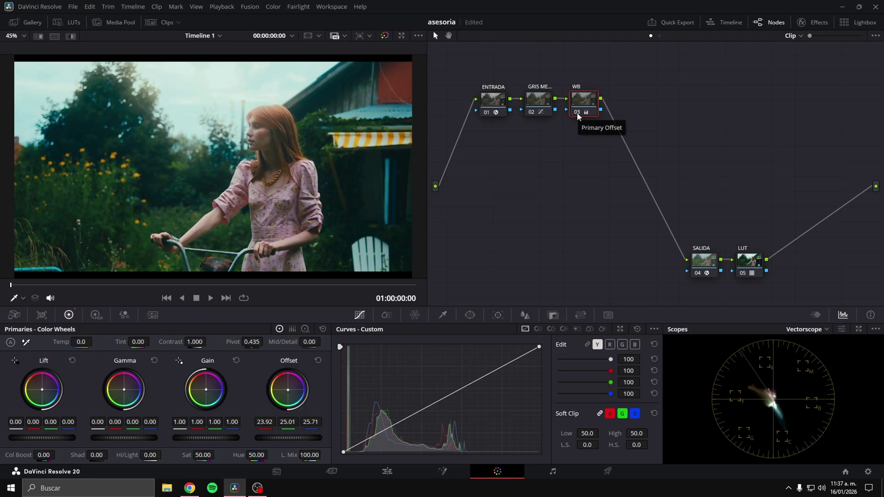
- Add another serial node after WB and label it FONDO
key("alt+s")
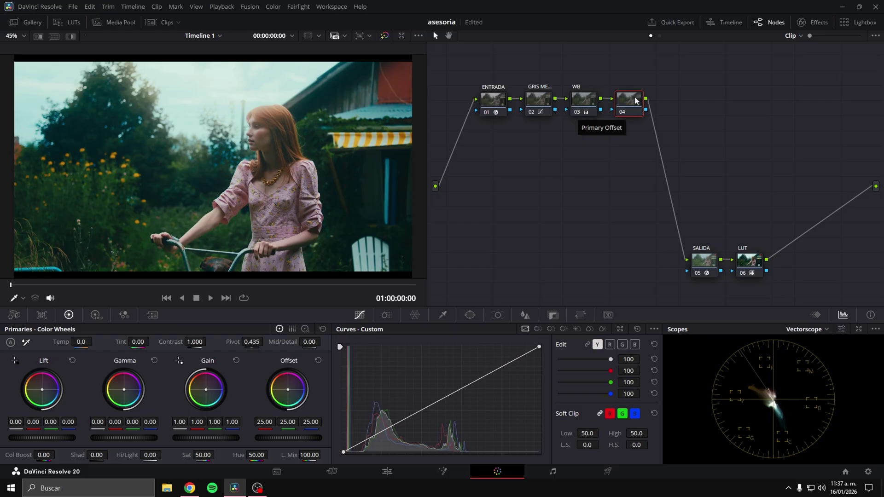
right_click(641, 98)
left_click(642, 120)
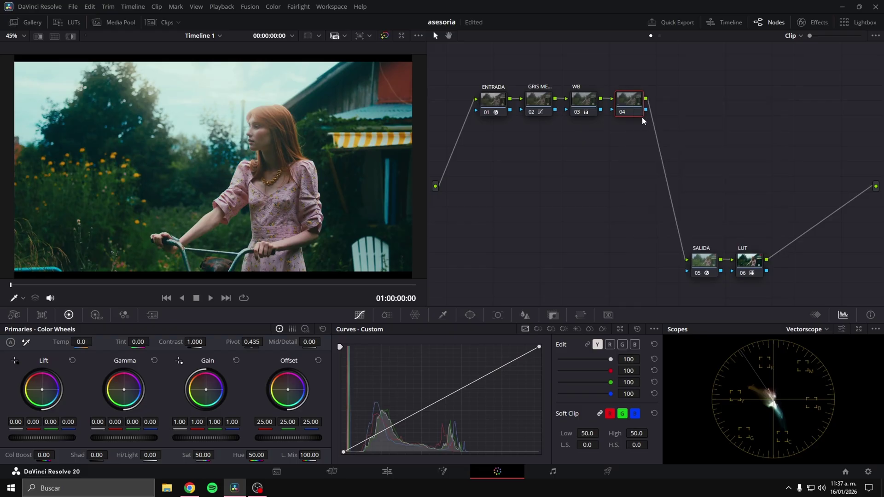
type("FONDO")
key("Return")
- Add a Circle window to FONDO, stretched into a large oval with wide softness
left_click(469, 314)
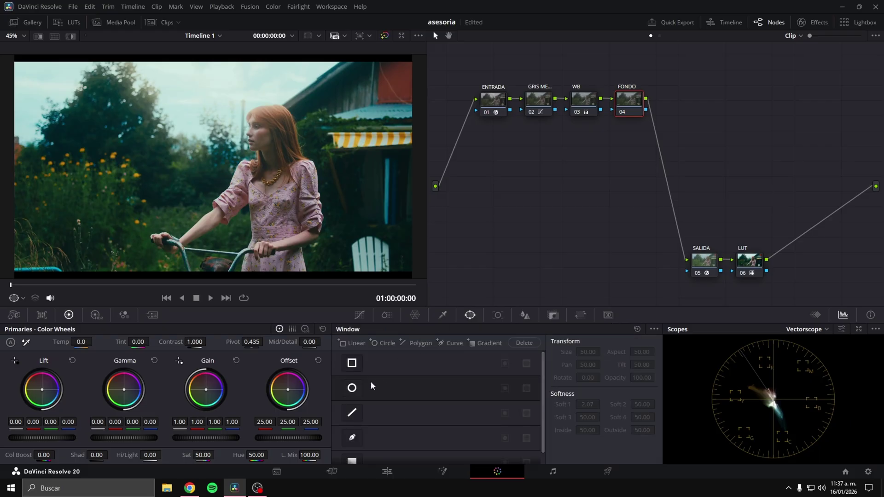
left_click(352, 388)
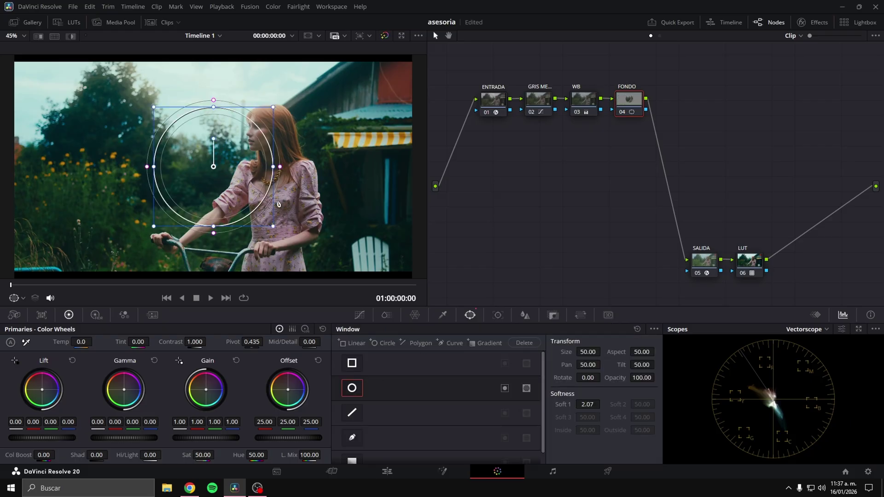
scroll(216, 204, "down", 1)
scroll(215, 204, "down", 1)
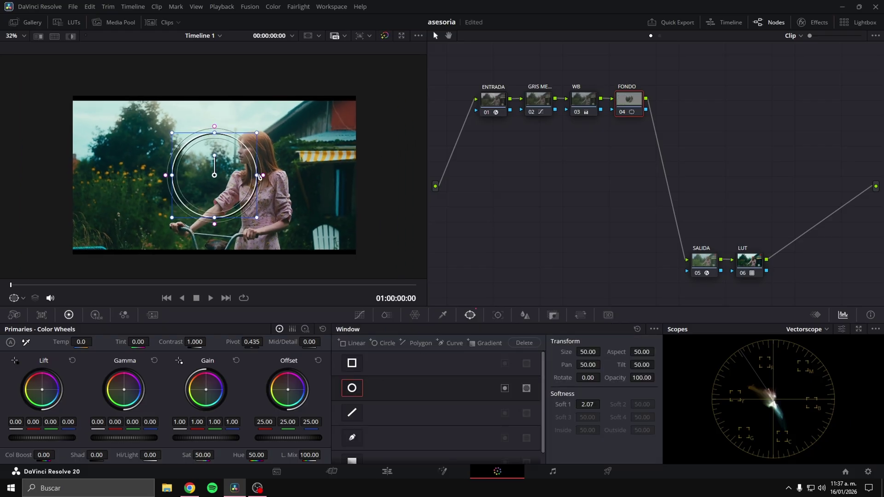
left_click_drag(256, 175, 364, 182)
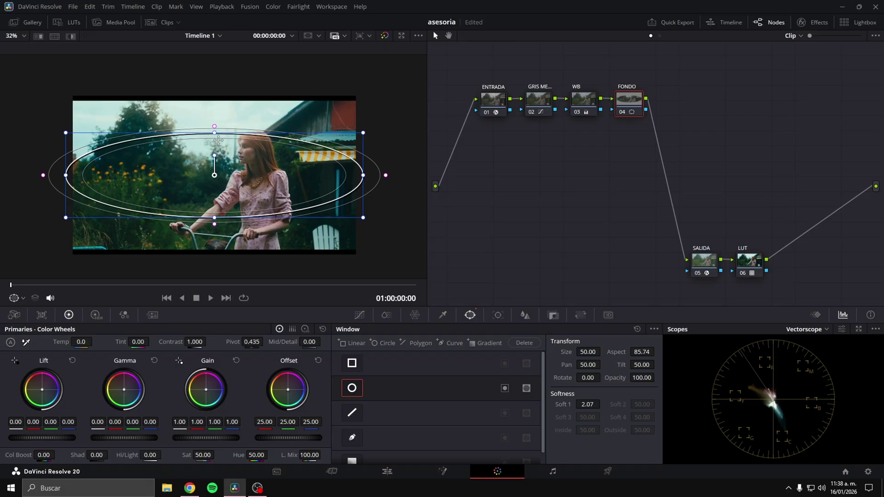
left_click_drag(215, 135, 215, 86)
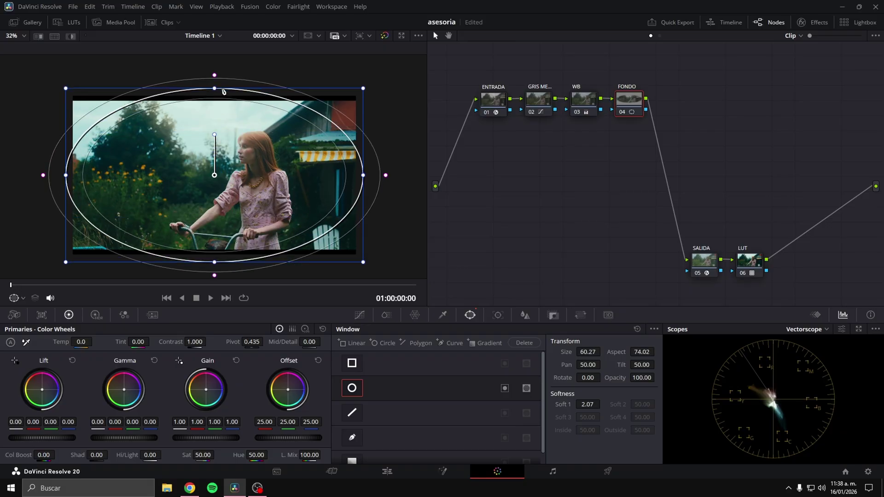
left_click_drag(386, 175, 415, 175)
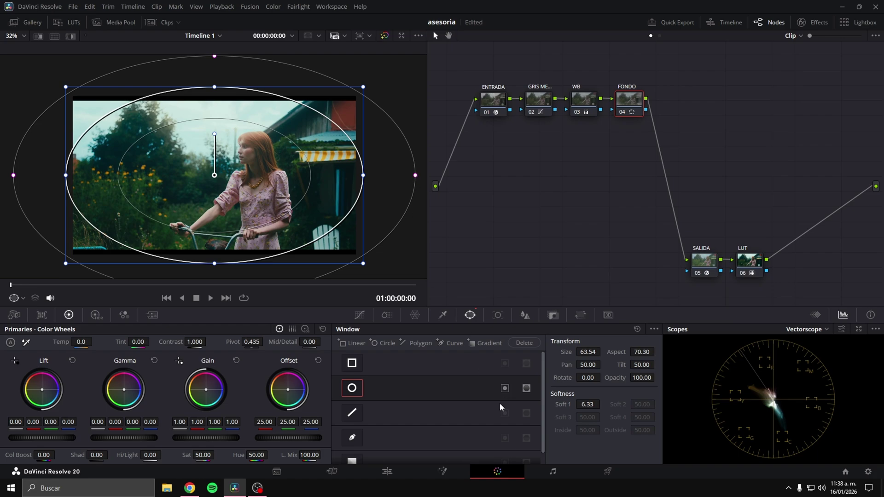
- Invert the window and lower Gamma to -0.04 to darken the frame edges
left_click(504, 388)
left_click_drag(139, 441, 133, 441)
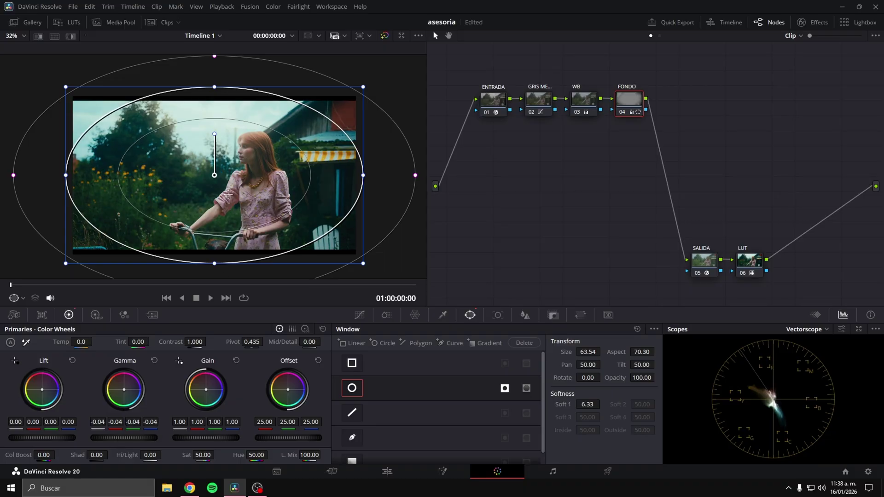
scroll(261, 195, "up", 2)
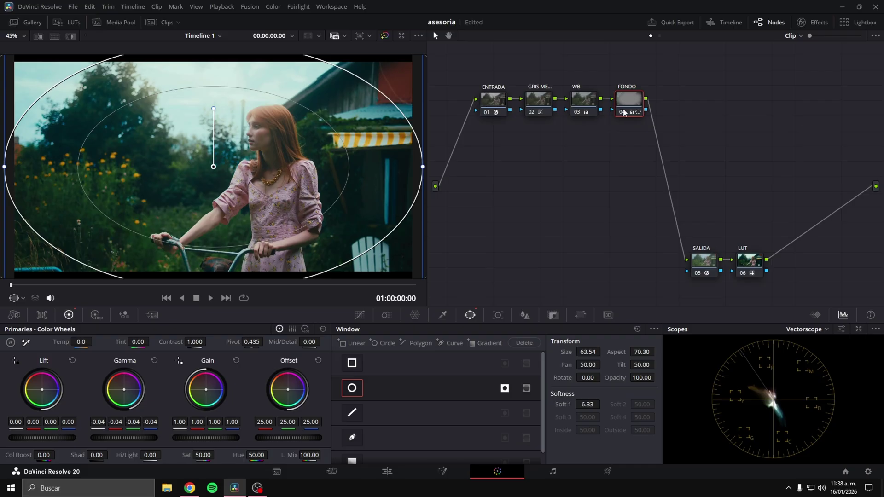
left_click(623, 112)
left_click(623, 112)
left_click(359, 315)
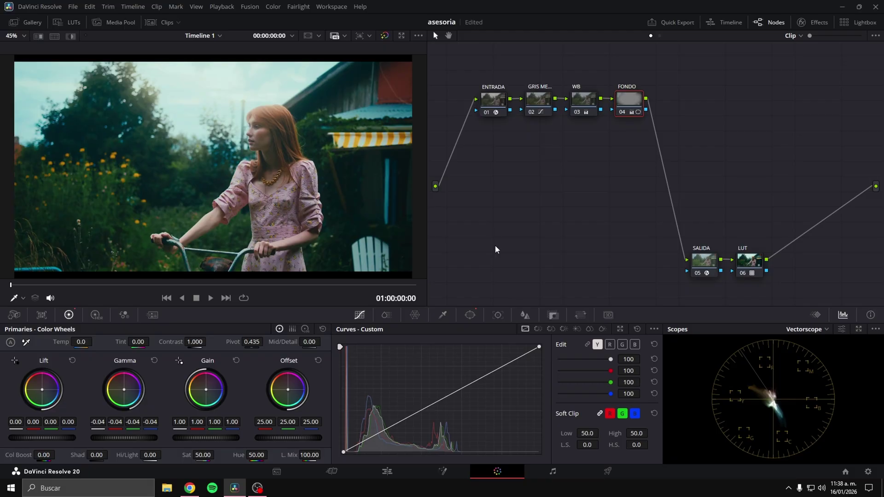
- Add a serial node after FONDO and label it BRILLO
key("alt+s")
right_click(676, 102)
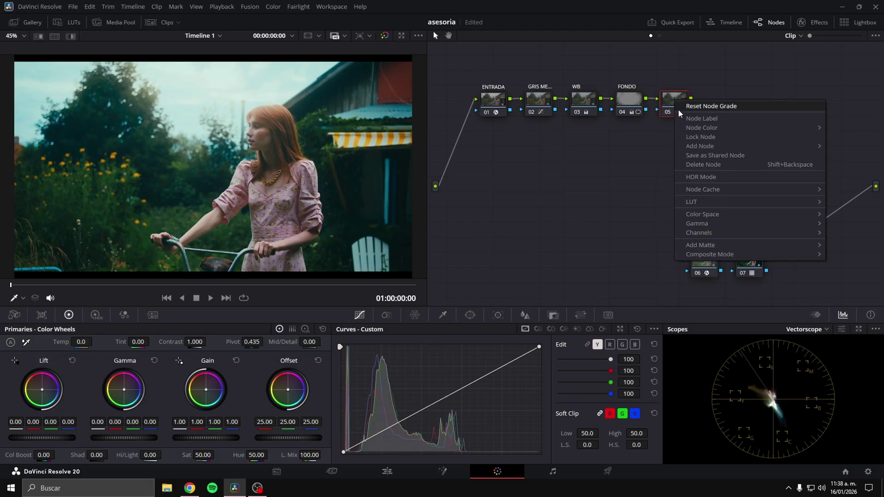
left_click(681, 116)
type("BRILLO")
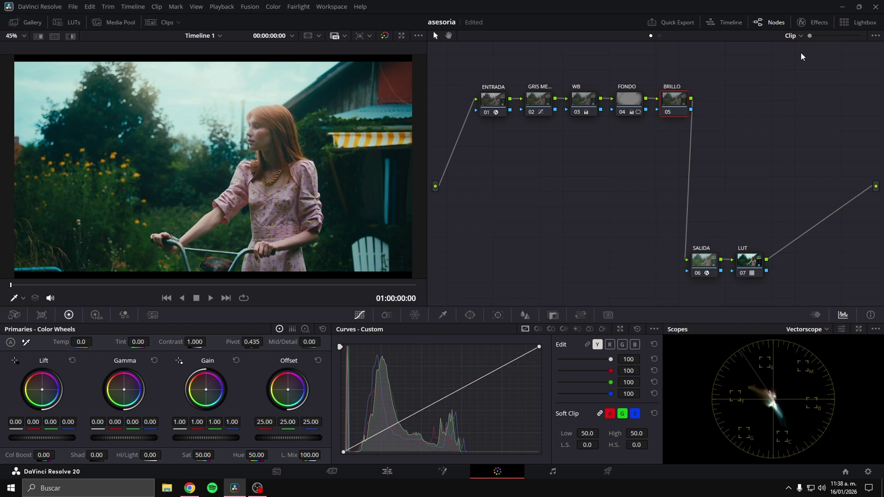
- Find GLOW in the Effects library and apply the Glow effect to the BRILLO node
left_click(813, 22)
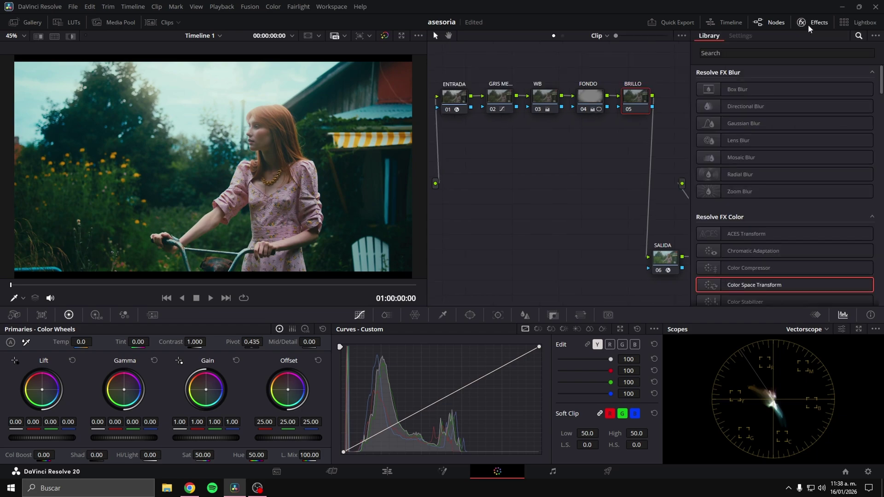
left_click(835, 52)
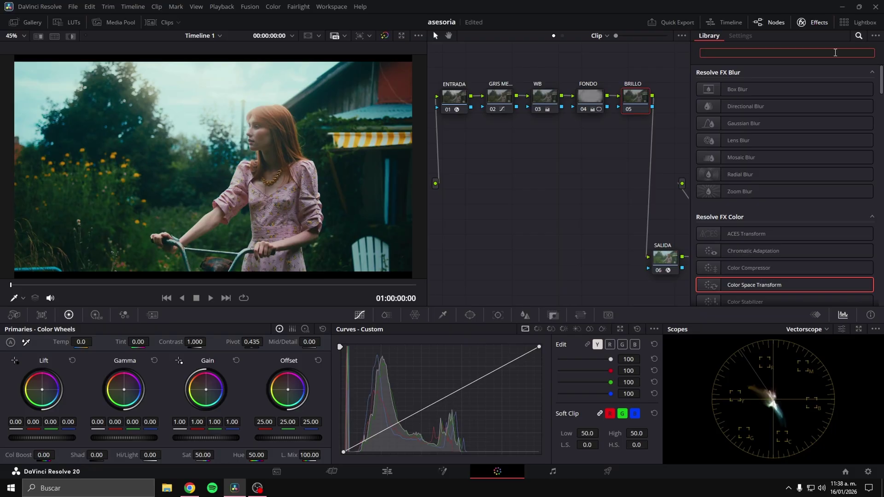
type("GL")
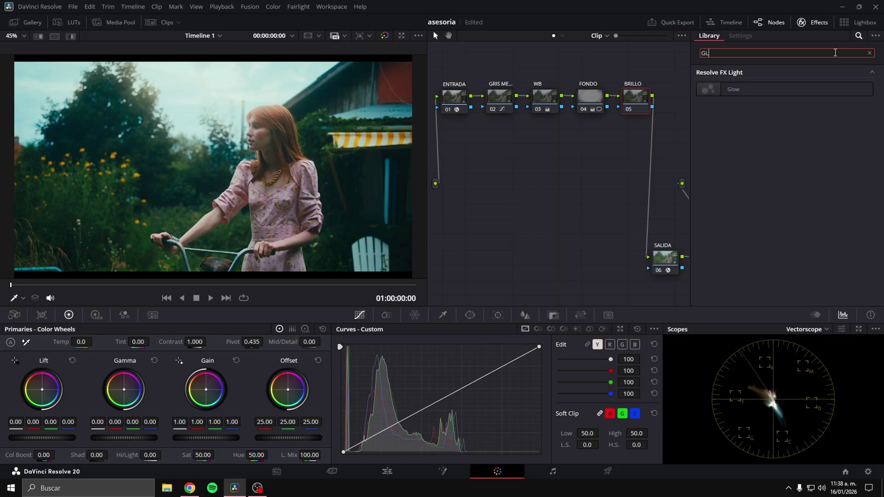
type("OW")
left_click_drag(749, 86, 636, 97)
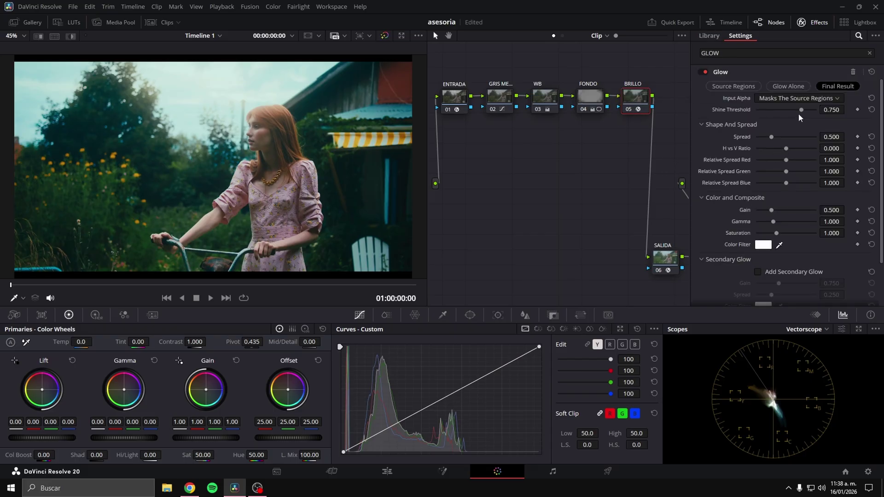
- Set the Glow to Shine Threshold 0.000, Softlight composite type and Global Blend 0.225
left_click_drag(800, 110, 756, 113)
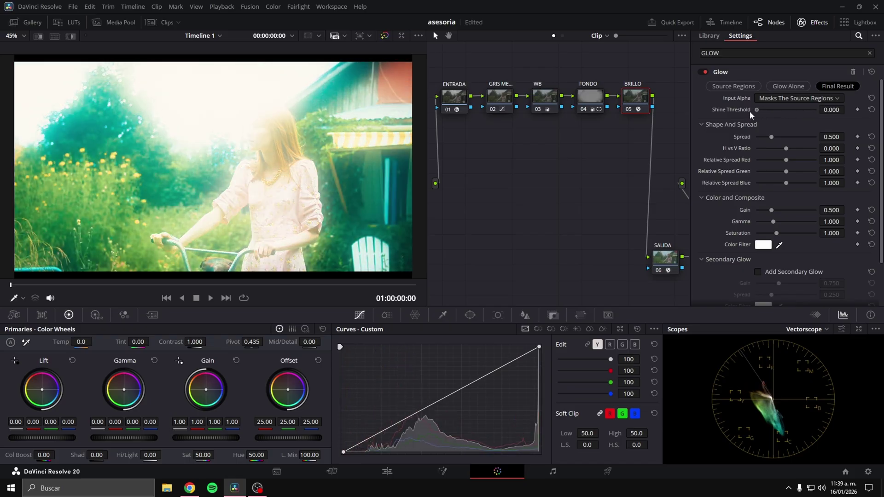
scroll(720, 205, "down", 2)
left_click(719, 282)
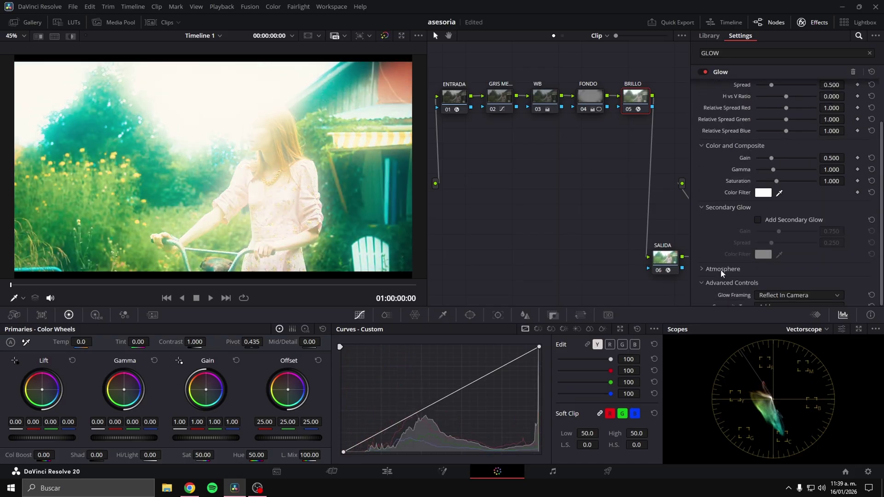
scroll(719, 269, "down", 2)
left_click(767, 250)
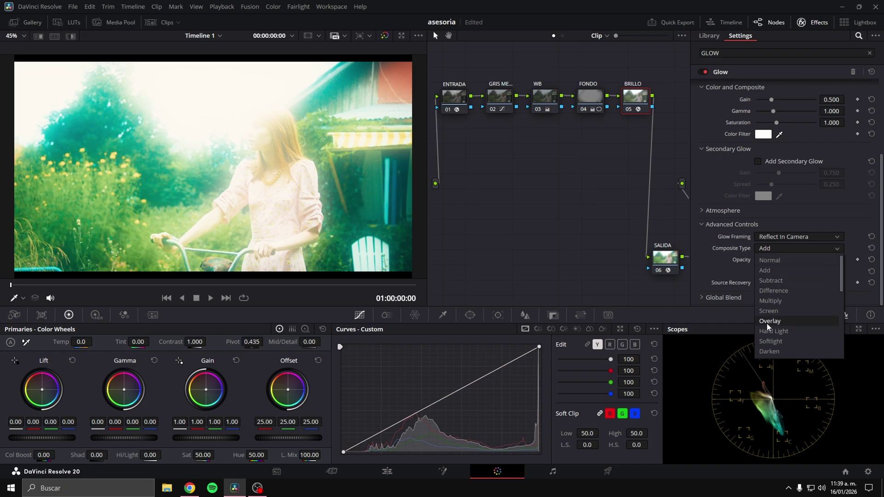
left_click(772, 341)
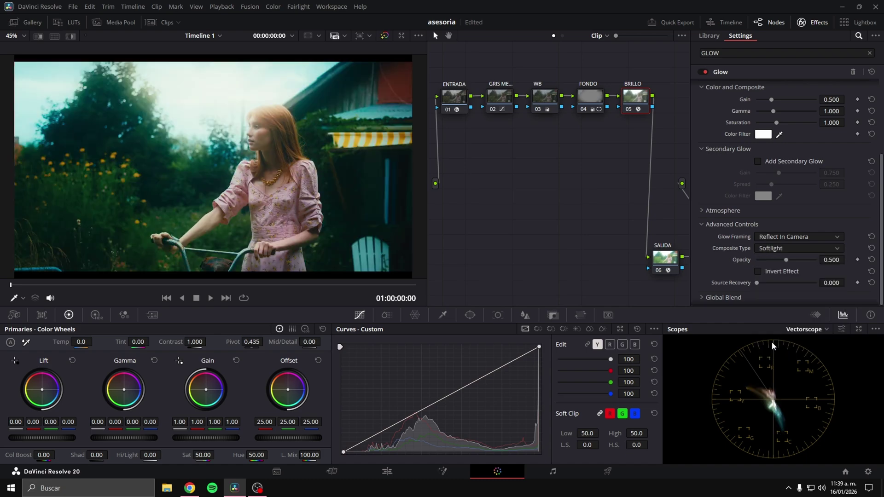
scroll(728, 251, "down", 1)
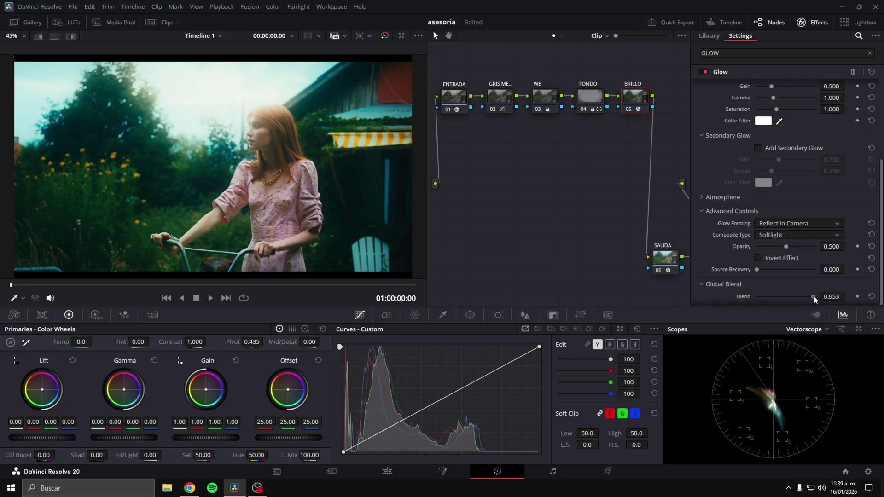
left_click_drag(813, 296, 770, 294)
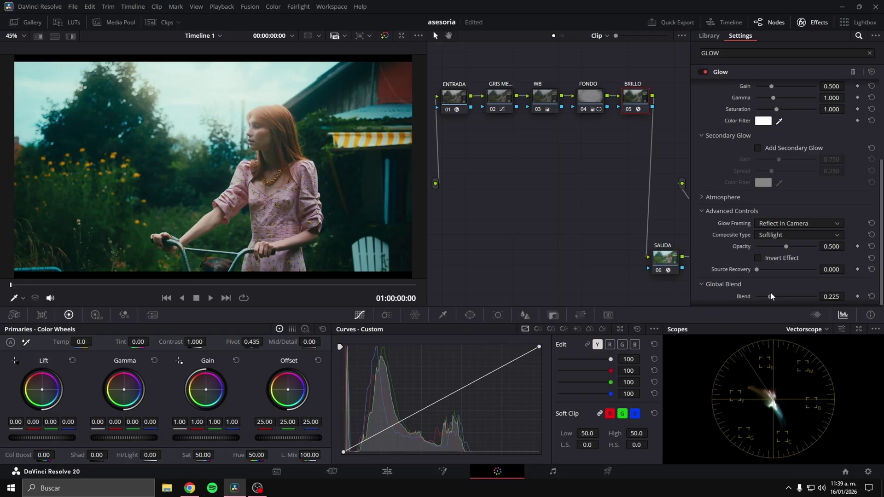
- Toggle the glow on and off to compare, then close the Effects library
left_click(705, 72)
left_click(702, 72)
left_click(703, 72)
left_click(702, 72)
left_click(702, 72)
left_click(703, 72)
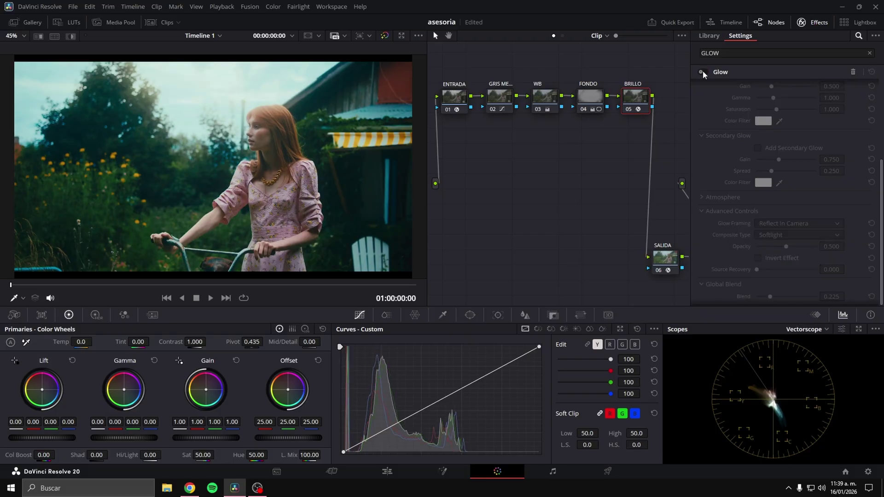
left_click(703, 72)
left_click(810, 29)
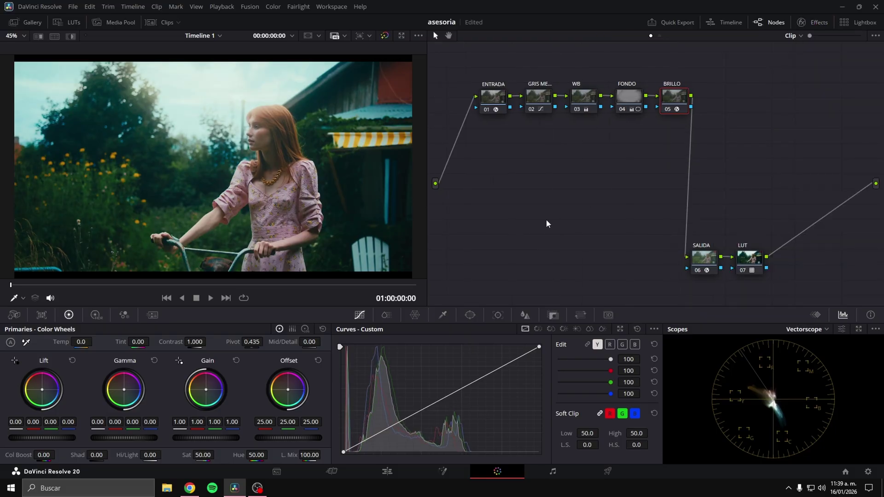
- Move the SALIDA and LUT nodes up beneath the top node row and recentre the node graph
left_click_drag(483, 143, 707, 64)
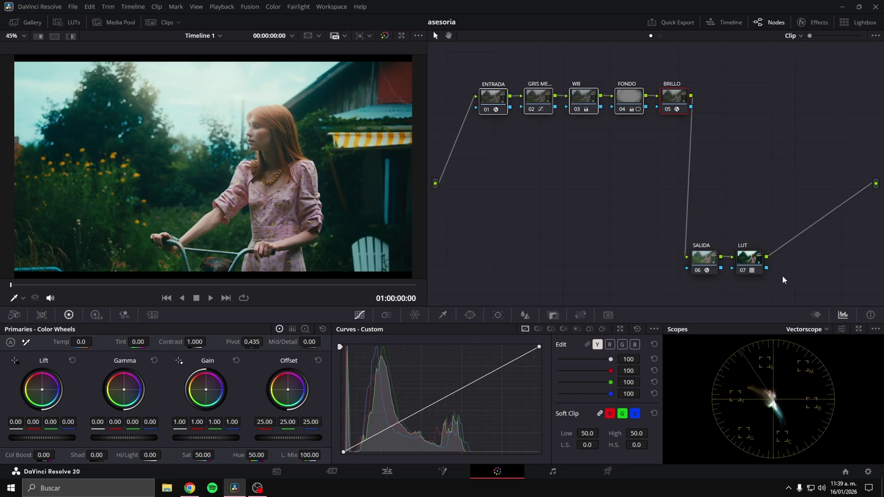
mouse_move(783, 276)
left_mouse_down()
mouse_move(675, 241)
mouse_move(531, 163)
mouse_move(538, 147)
left_mouse_up()
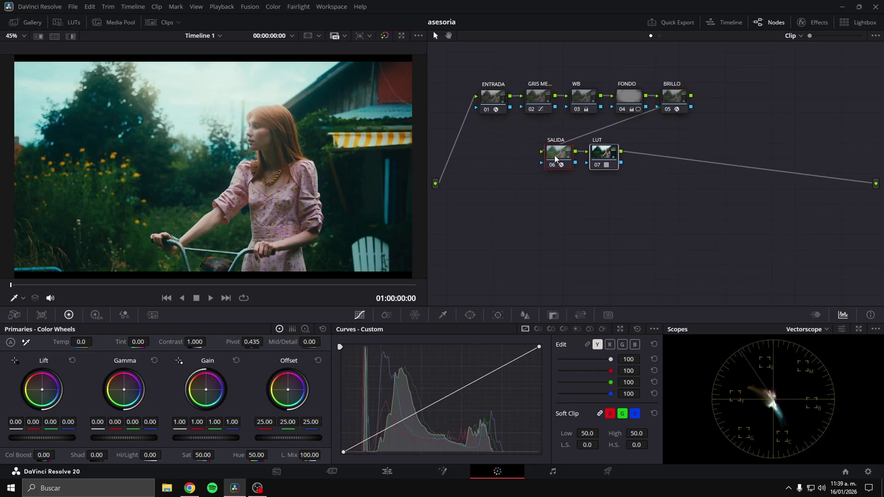
left_click_drag(749, 249, 678, 197)
left_click_drag(492, 96, 551, 155)
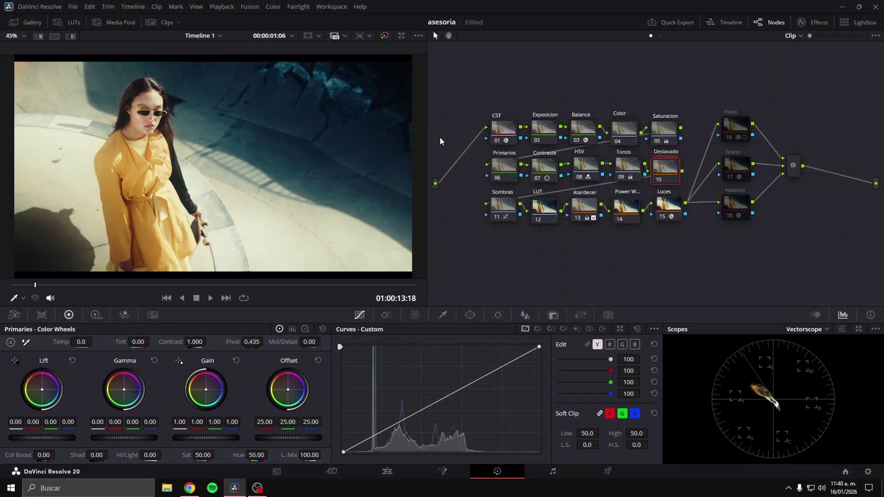
- Switch the viewer back to clip 01 from the Clips strip, then hide the strip
left_click(164, 22)
left_click(40, 283)
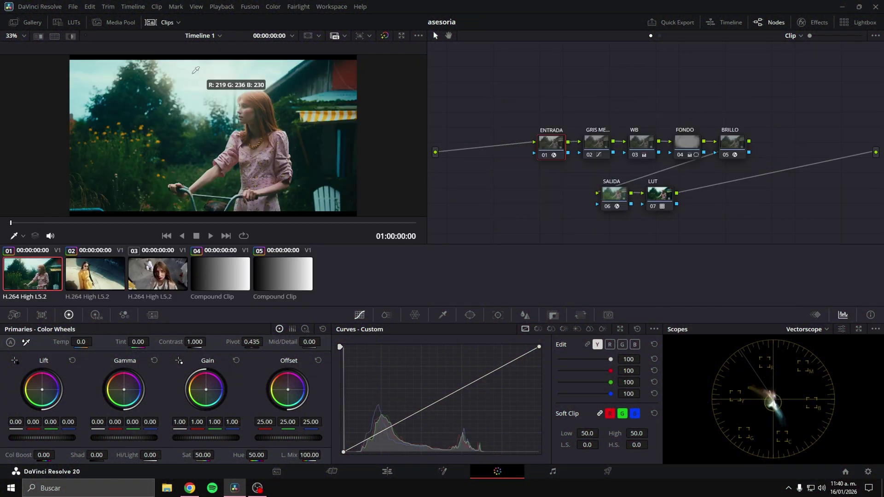
left_click(167, 23)
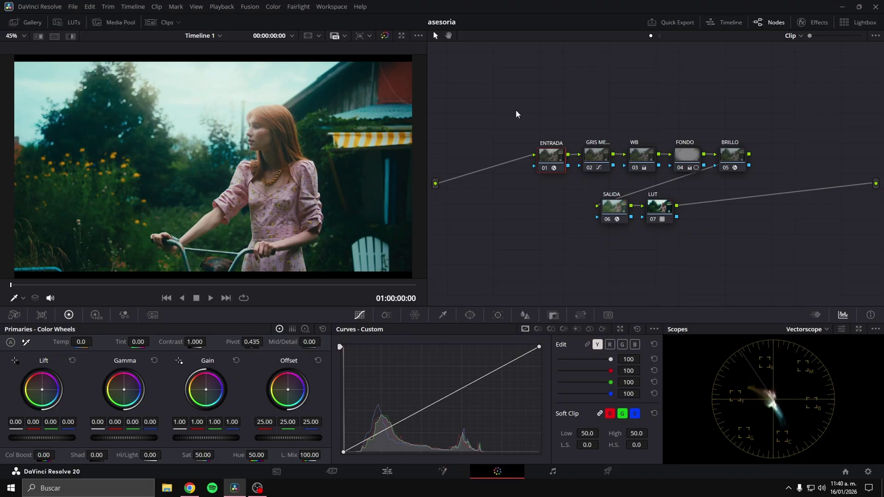